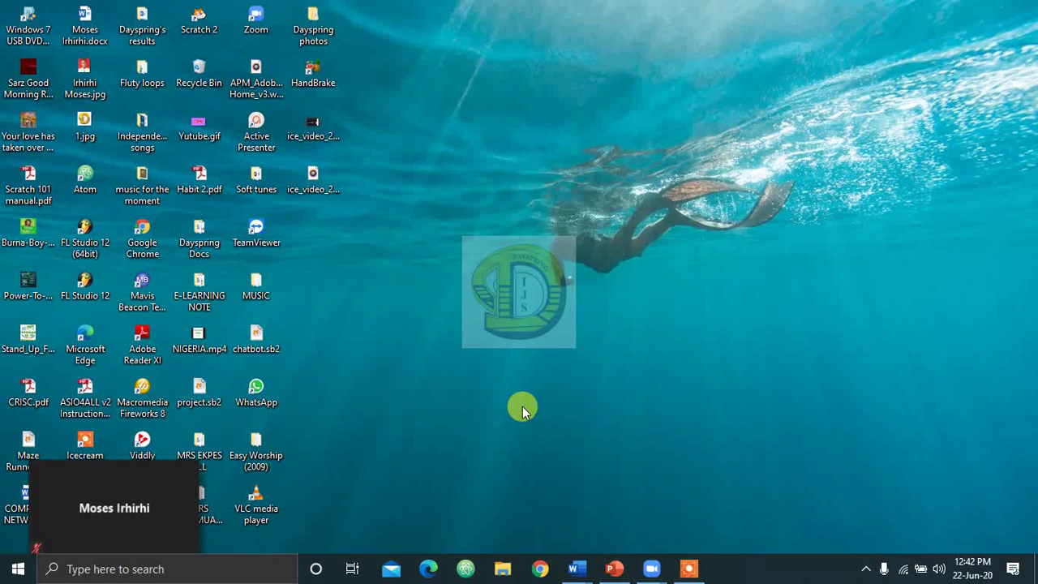
Restore the full meeting window from the minimized floating video.
mouse_move(658, 565)
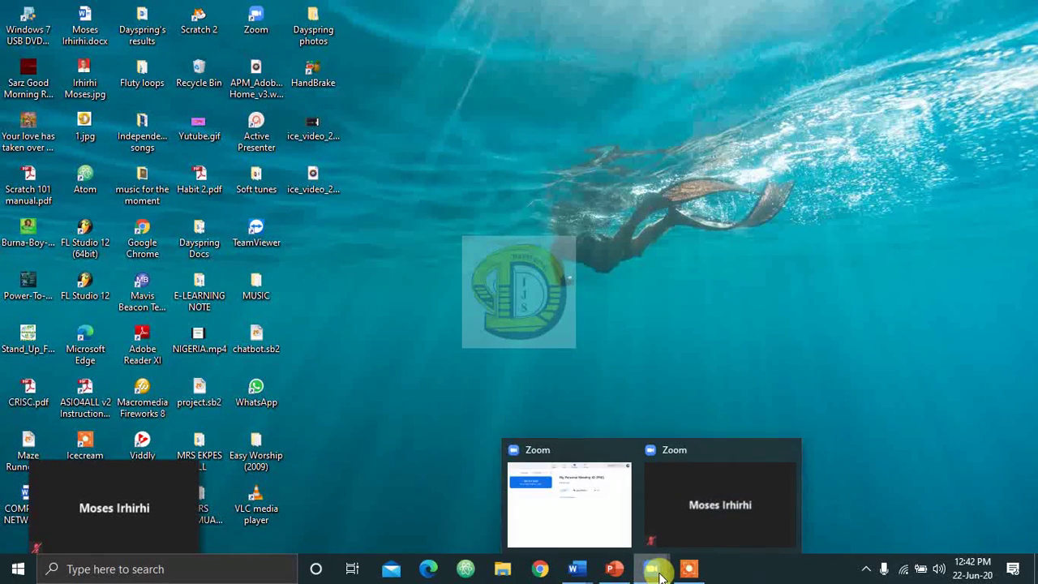
left_click(706, 521)
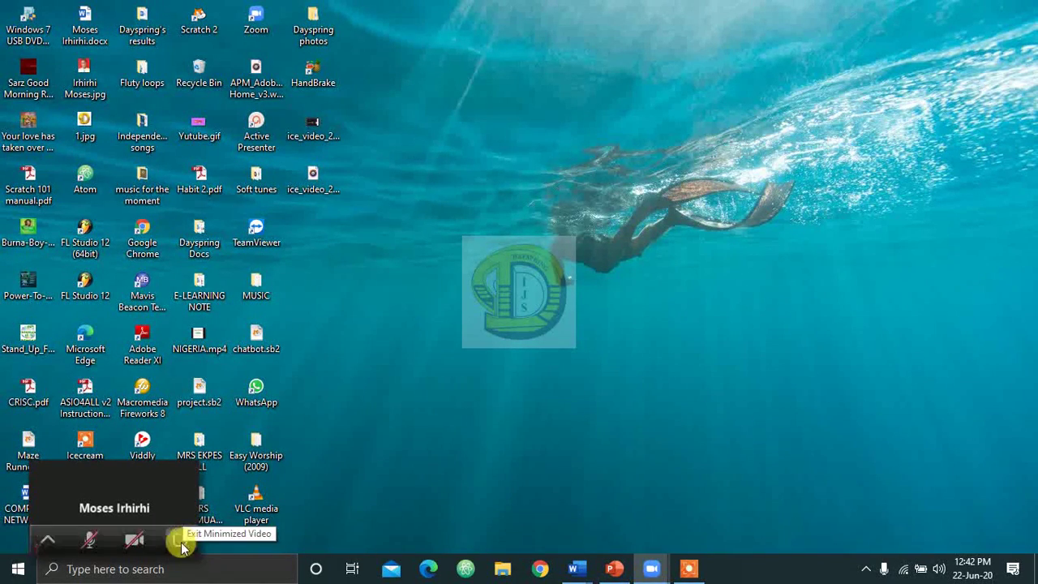
left_click(179, 542)
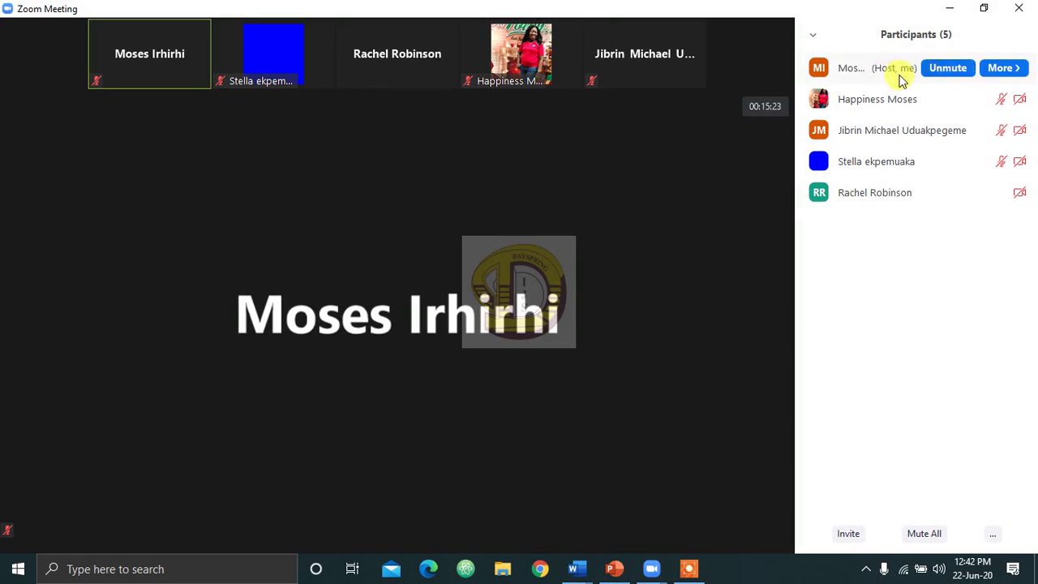
Close the Participants panel and minimize the meeting window.
left_click(815, 39)
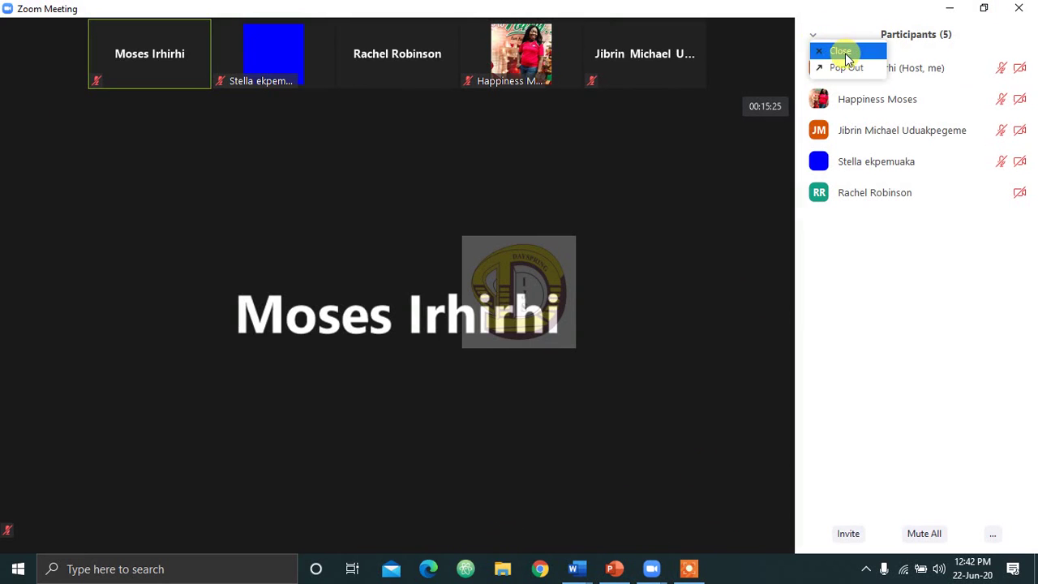
left_click(845, 49)
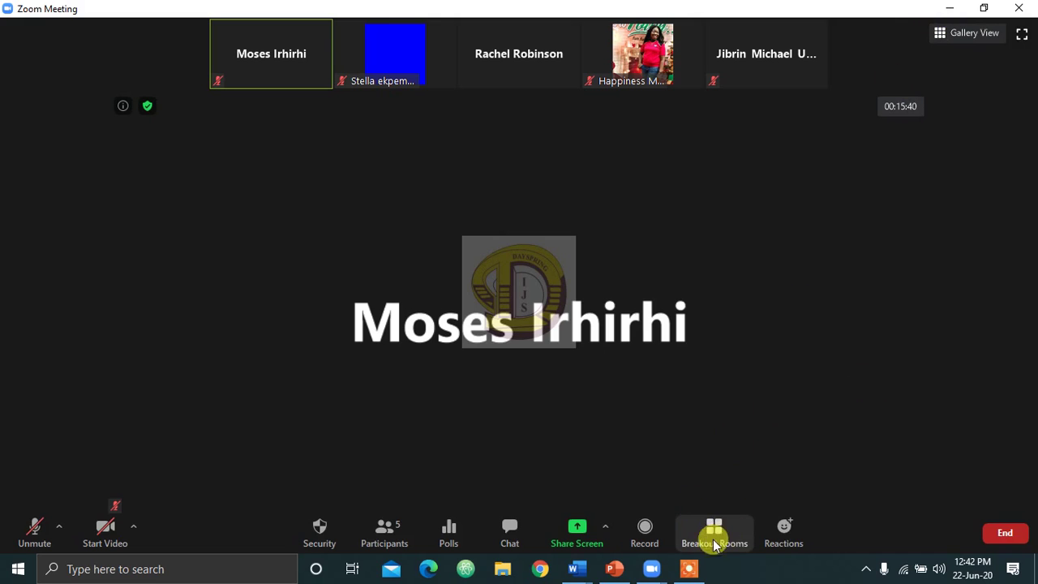
left_click(951, 8)
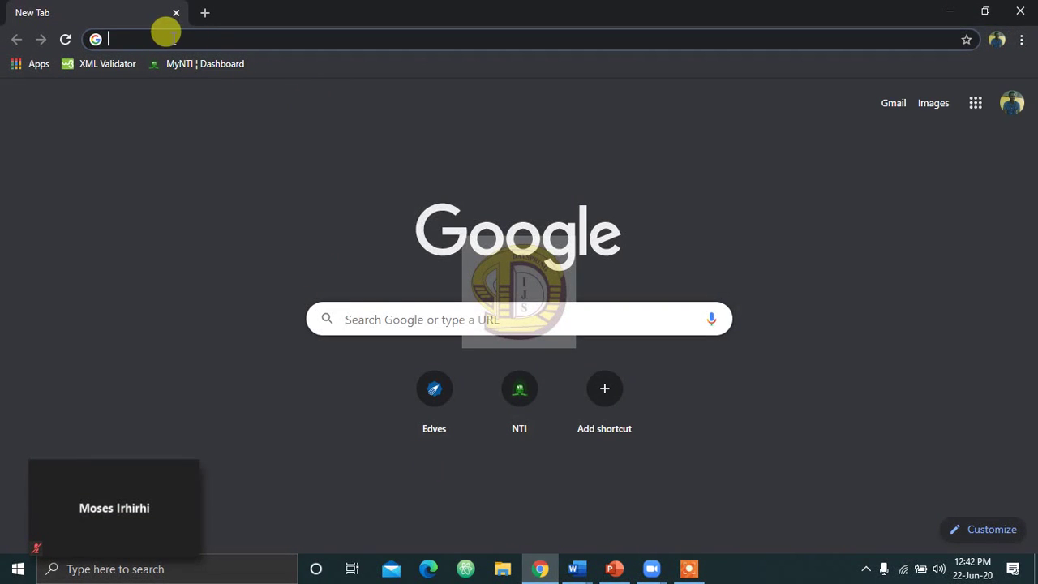
Load zoom.us in Chrome by entering 'zoom' in the address bar.
left_click(167, 34)
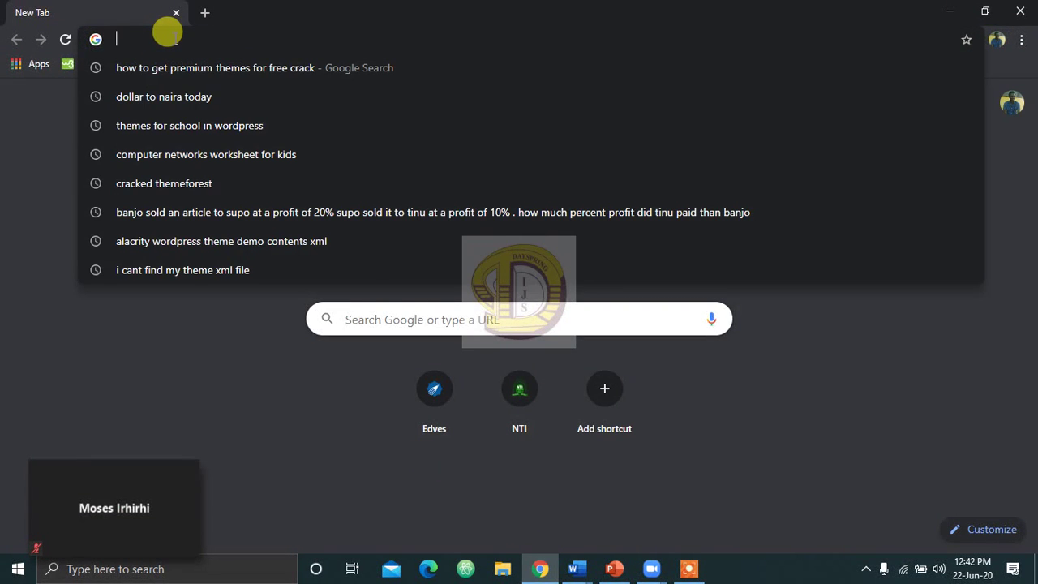
type("zoom.us")
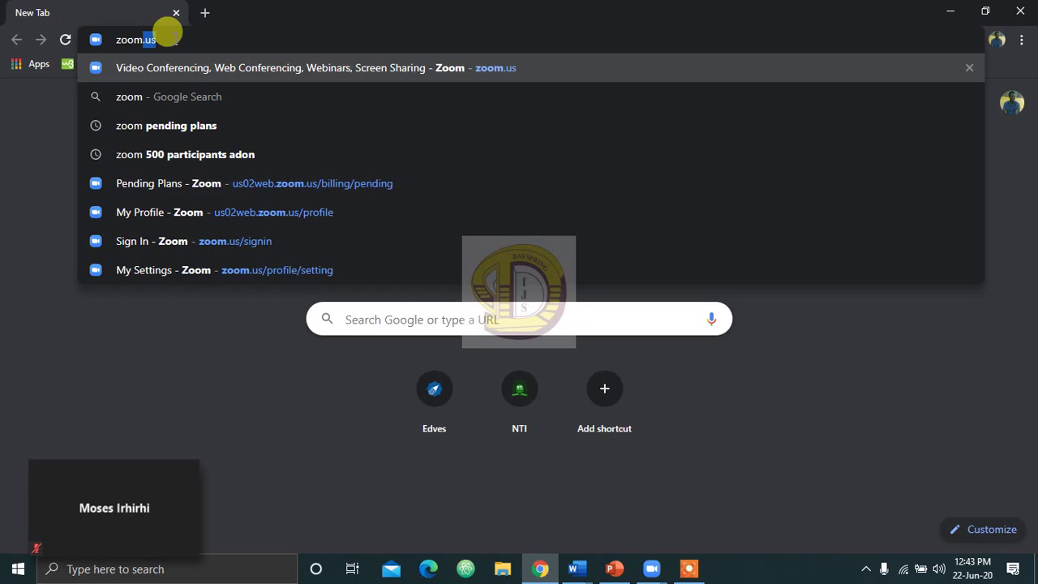
key("Return")
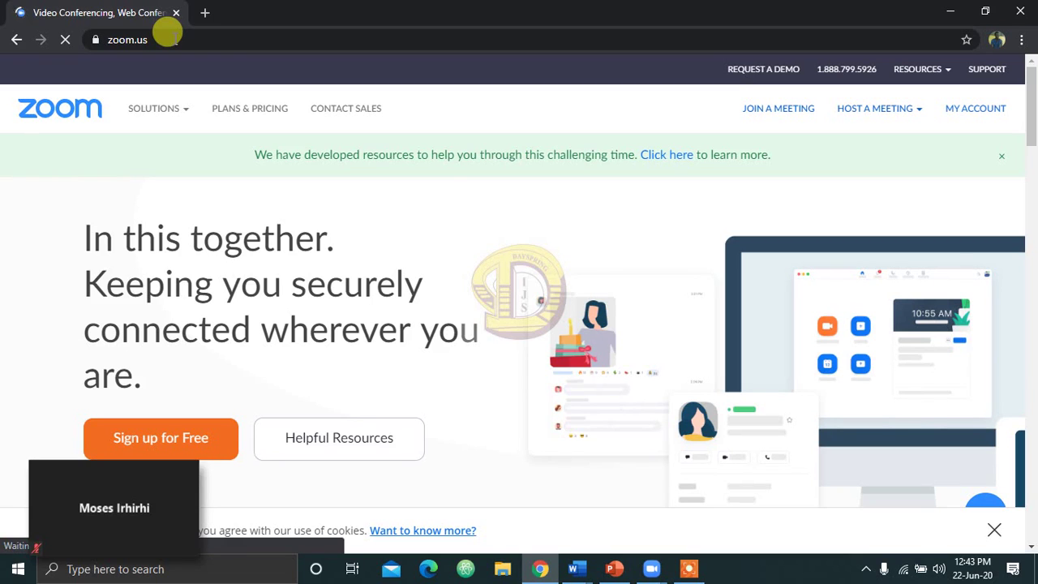
Open the account's Settings page and scroll to the In Meeting (Advanced) options.
left_click(976, 114)
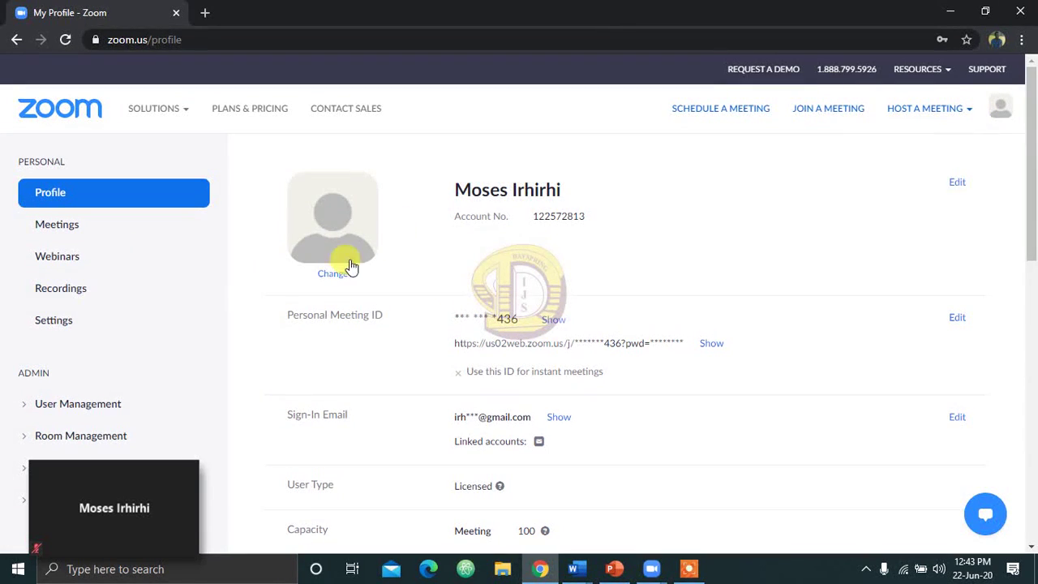
left_click(53, 321)
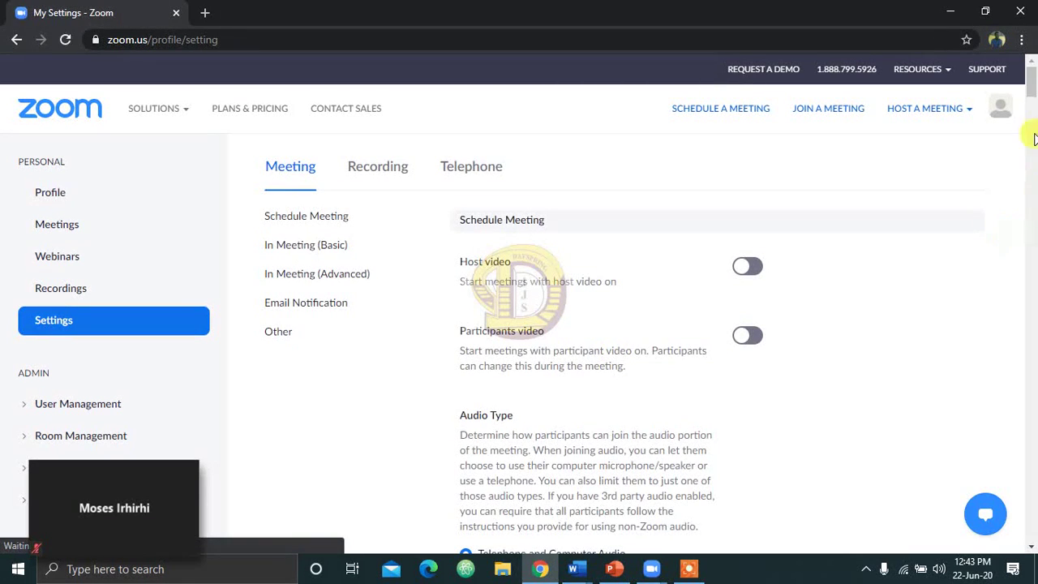
mouse_move(1032, 83)
left_mouse_down()
mouse_move(1033, 504)
mouse_move(1033, 325)
left_mouse_up()
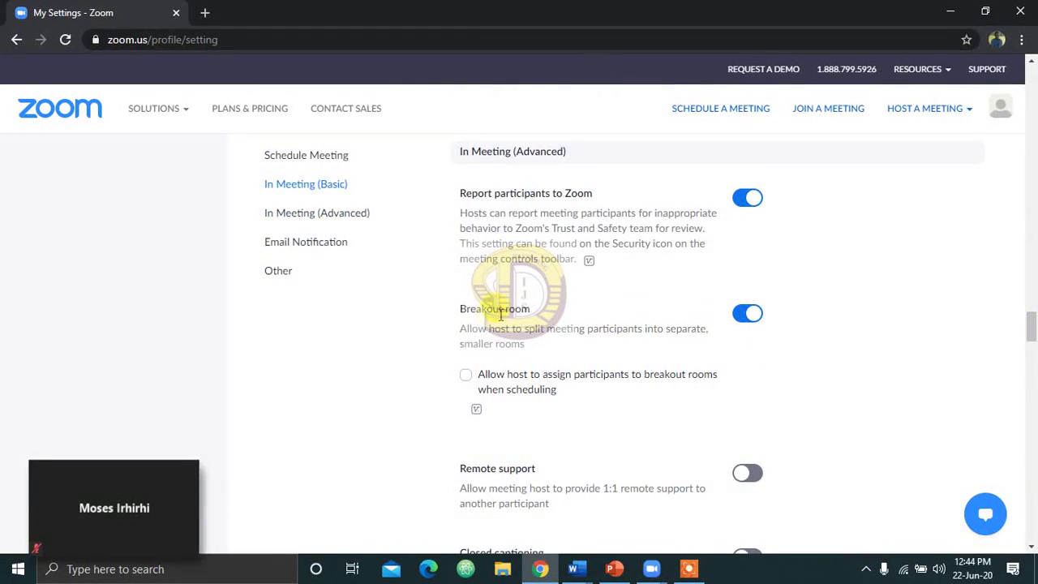
Toggle the Breakout room setting off and back on.
left_click(747, 318)
left_click(751, 322)
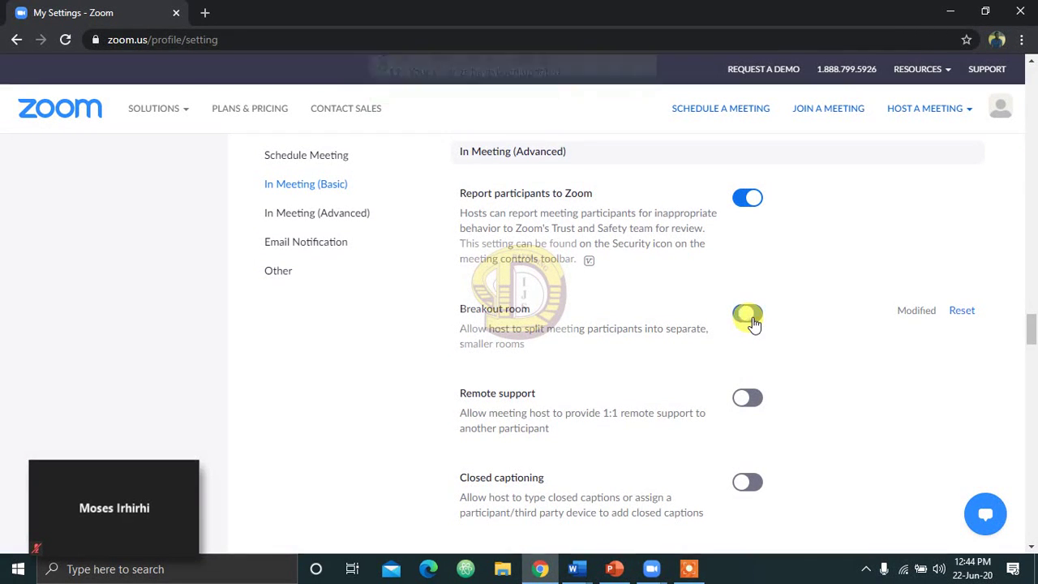
left_click(750, 322)
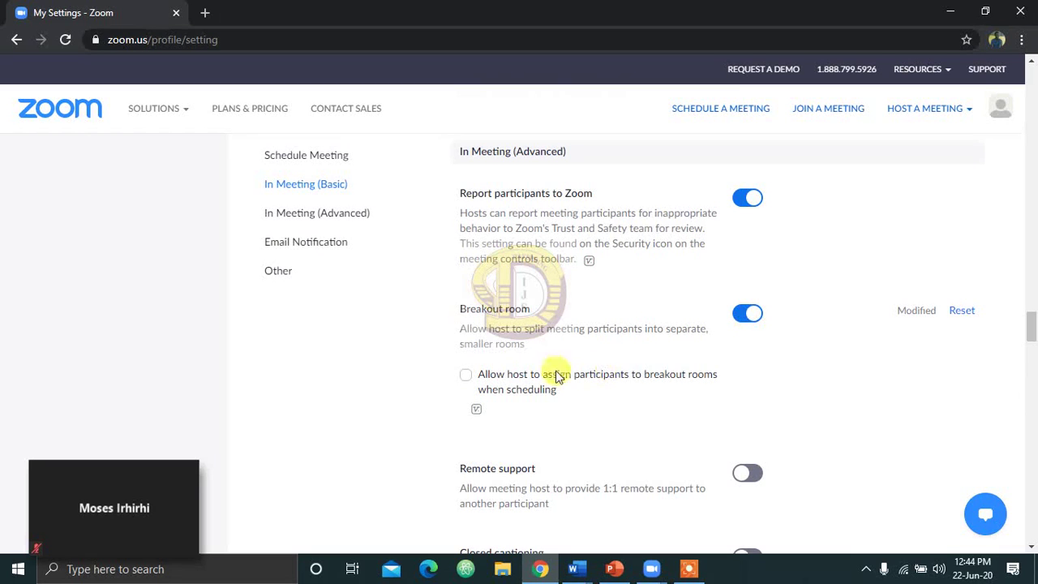
Allow hosts to pre-assign breakout participants when scheduling, save, and minimize Chrome.
left_click(466, 378)
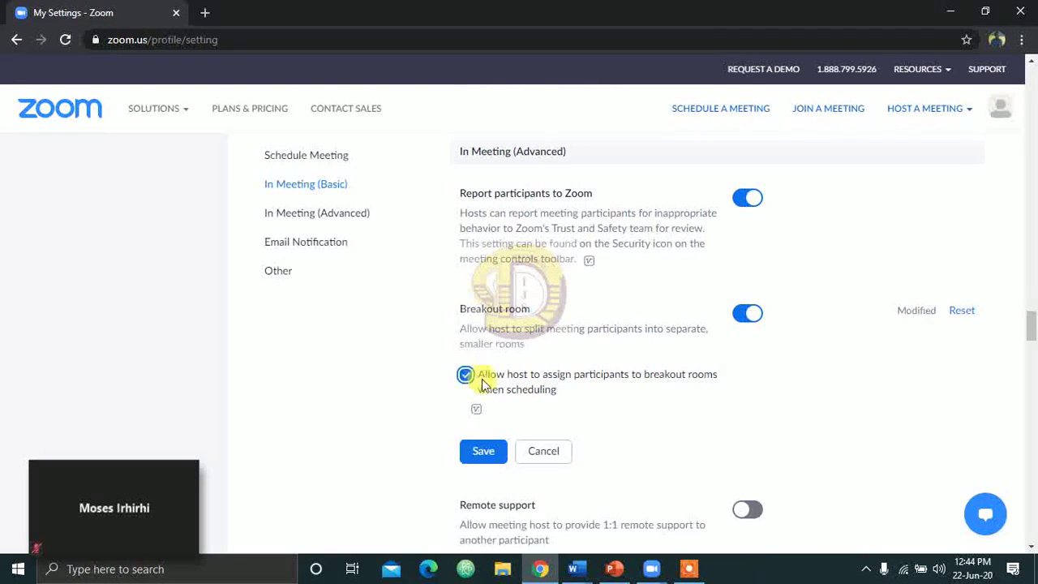
left_click(484, 452)
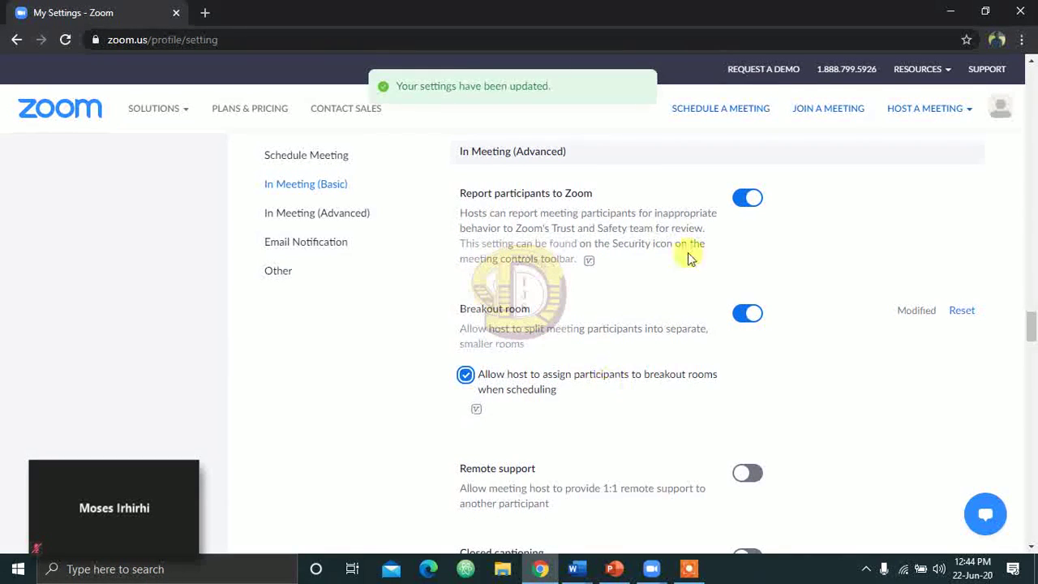
left_click(951, 11)
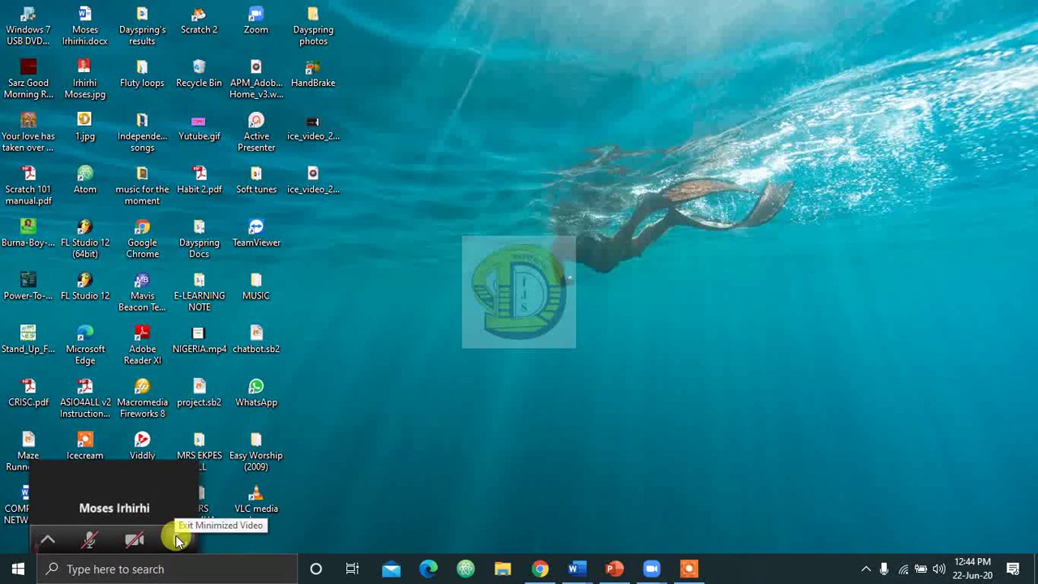
Restore the meeting window and open the Breakout Rooms setup.
left_click(176, 535)
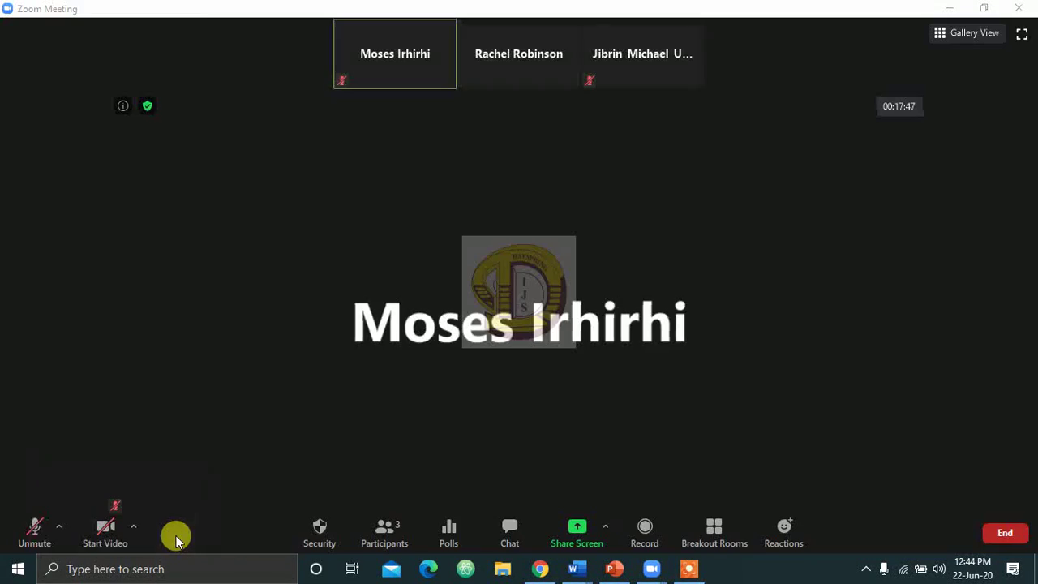
left_click(708, 533)
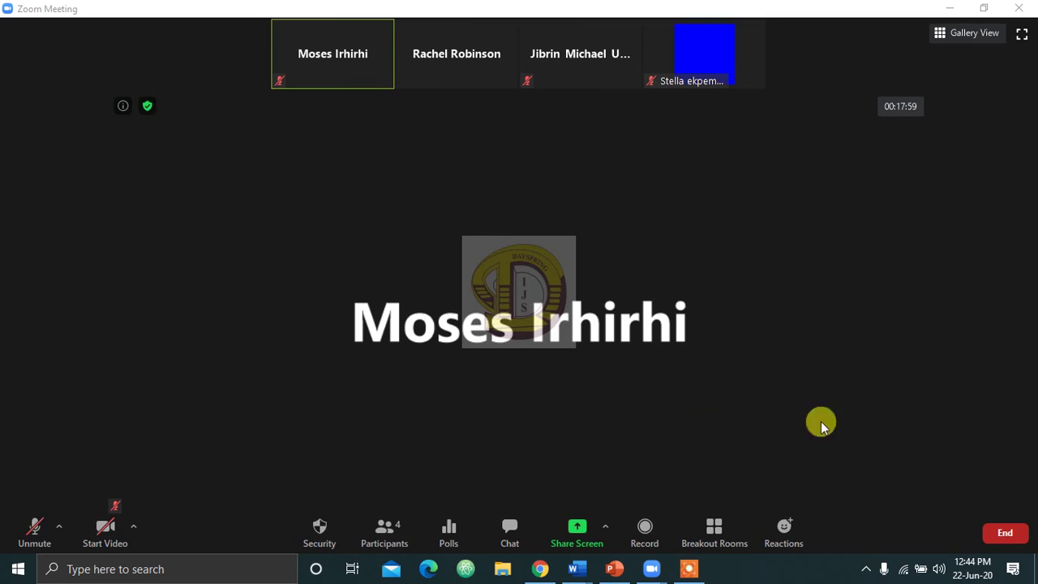
left_click(714, 537)
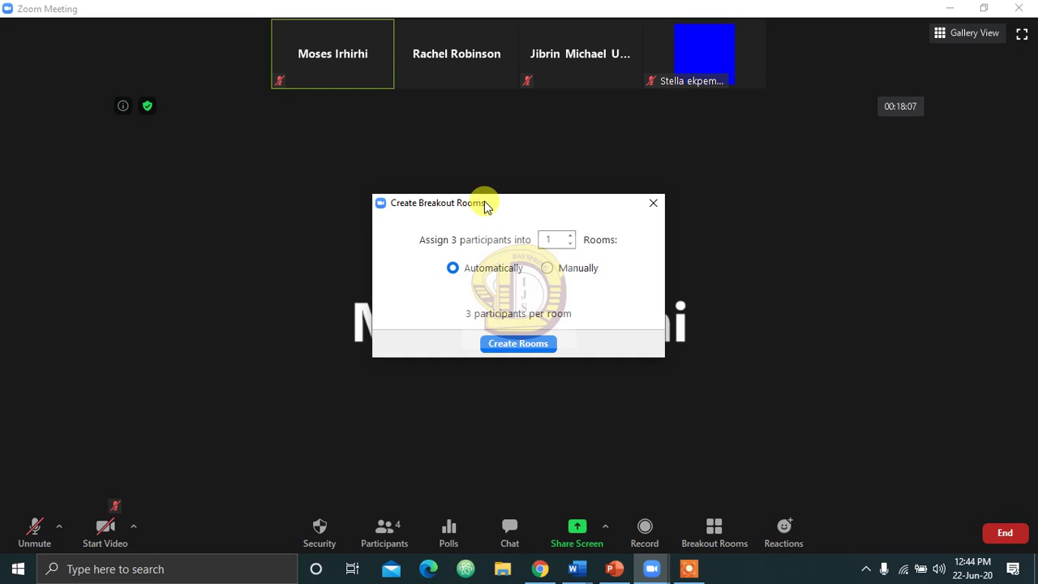
Set 2 automatically assigned breakout rooms and create them.
left_click(571, 237)
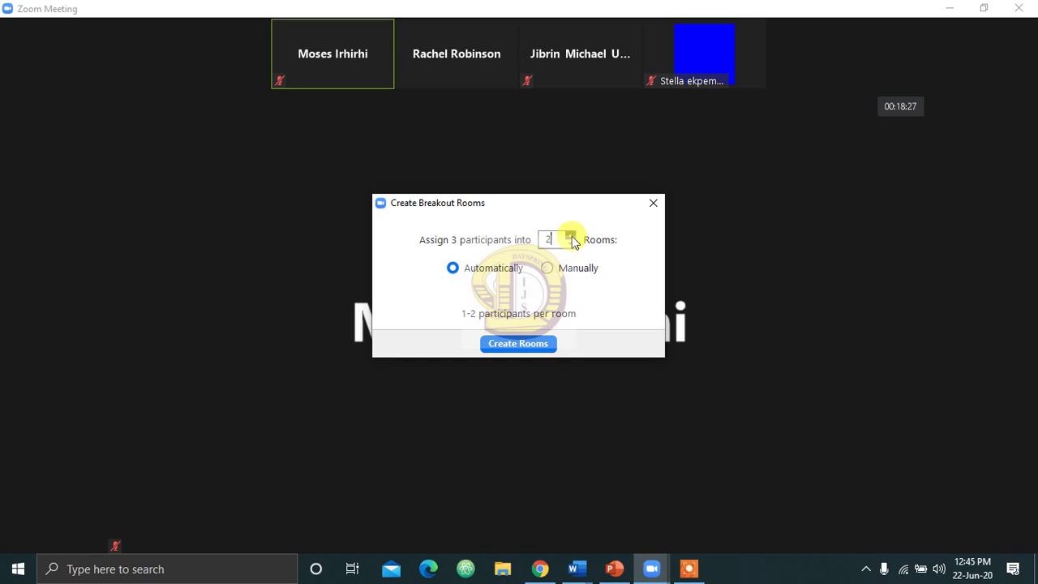
left_click(570, 236)
left_click(570, 236)
left_click(570, 236)
left_click(571, 243)
left_click(571, 244)
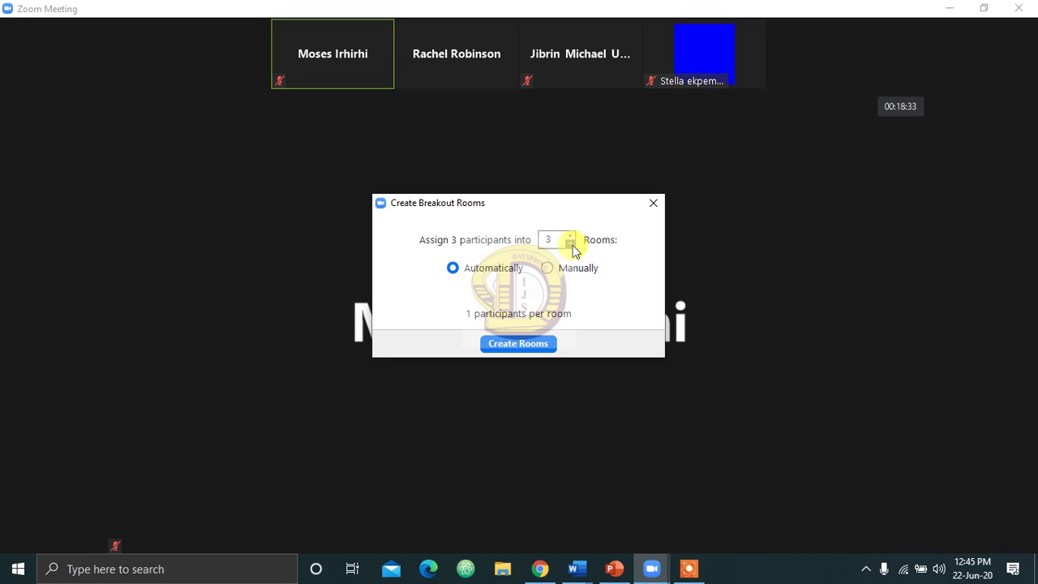
left_click(571, 244)
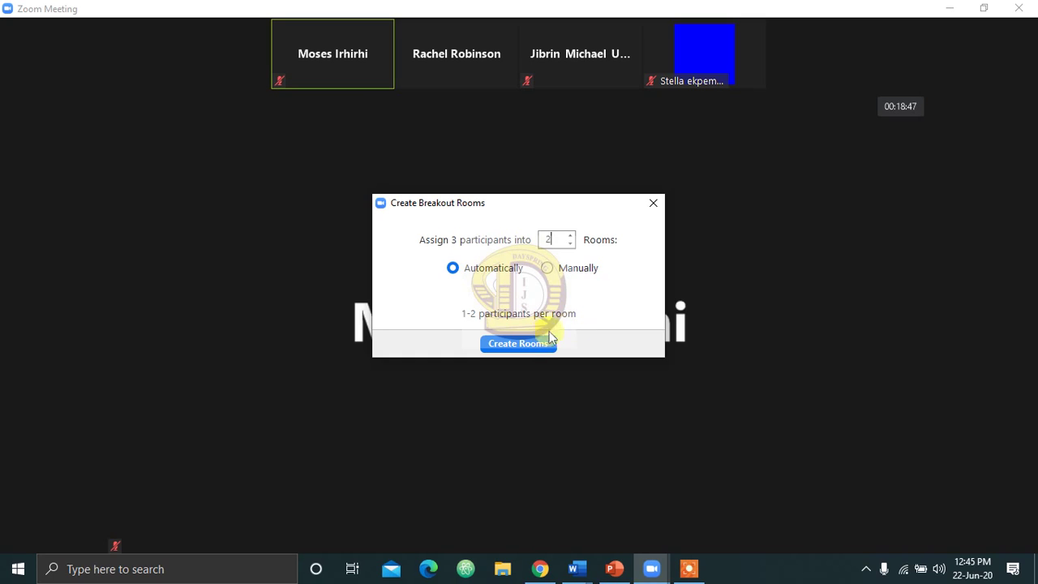
left_click(513, 347)
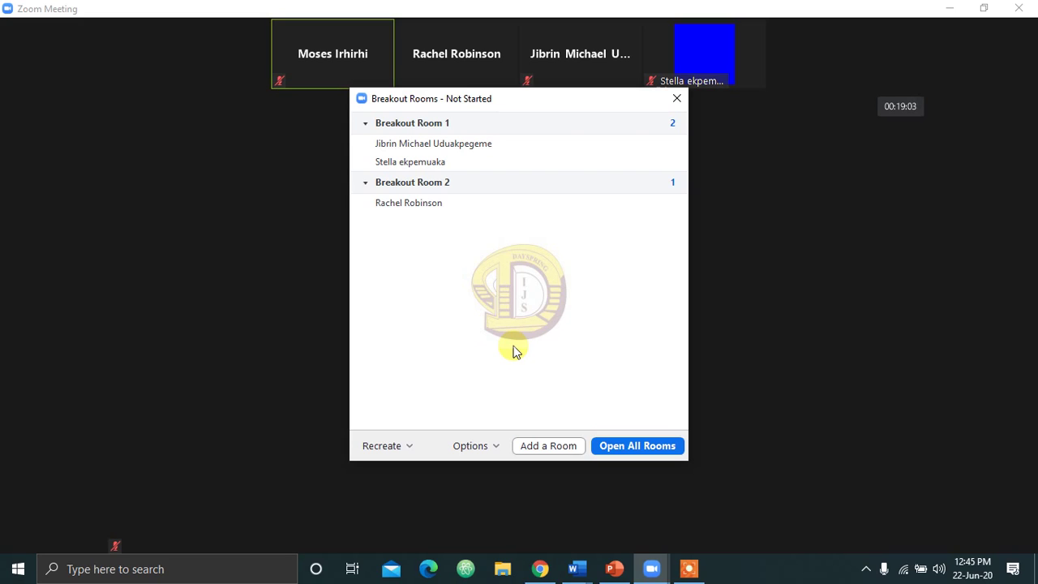
Review the created rooms: two participants in Room 1, one in Room 2.
mouse_move(440, 212)
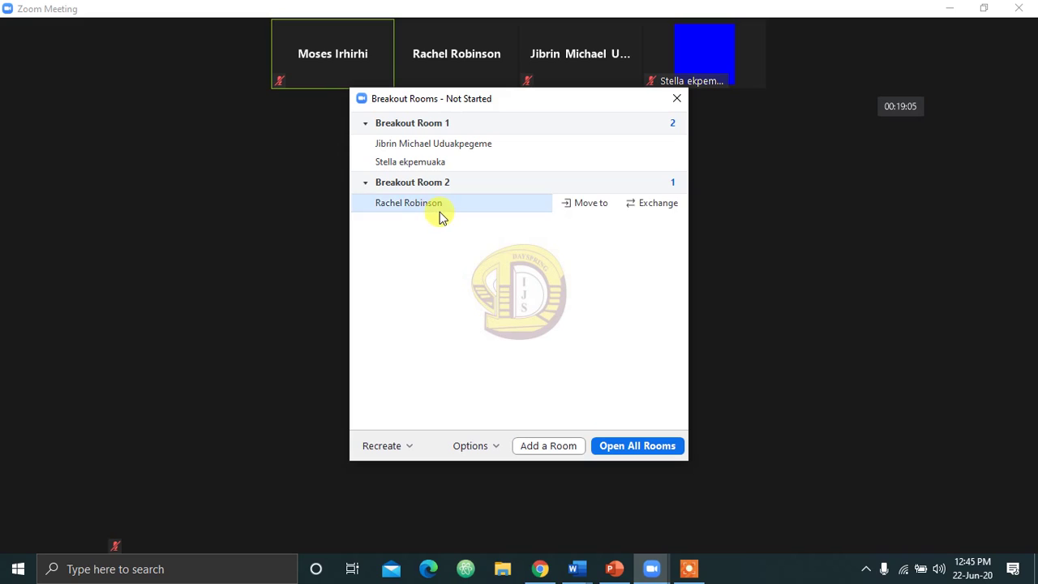
Open all breakout rooms and wait for the three participants to join.
left_click(631, 452)
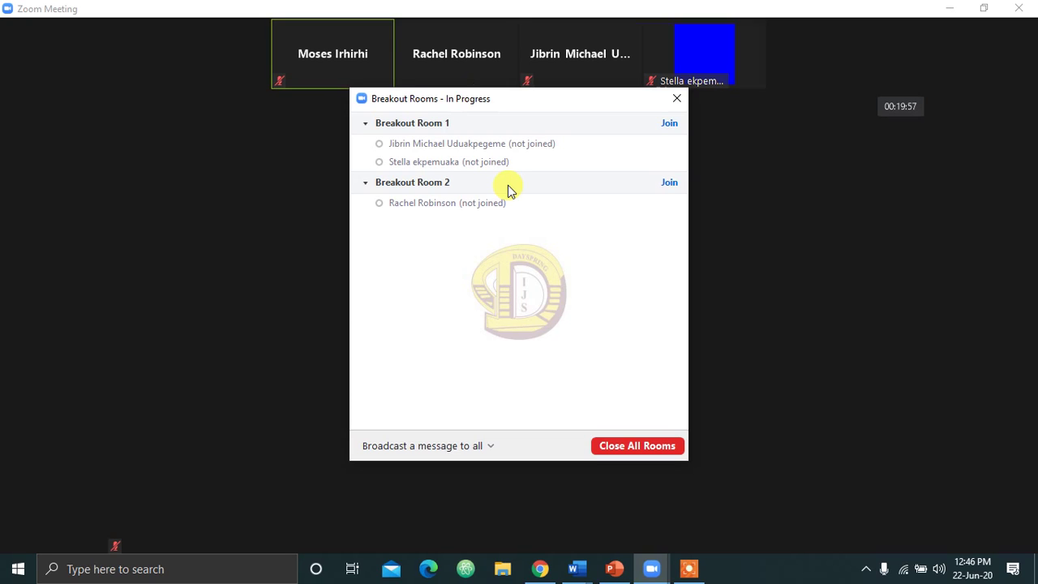
mouse_move(441, 162)
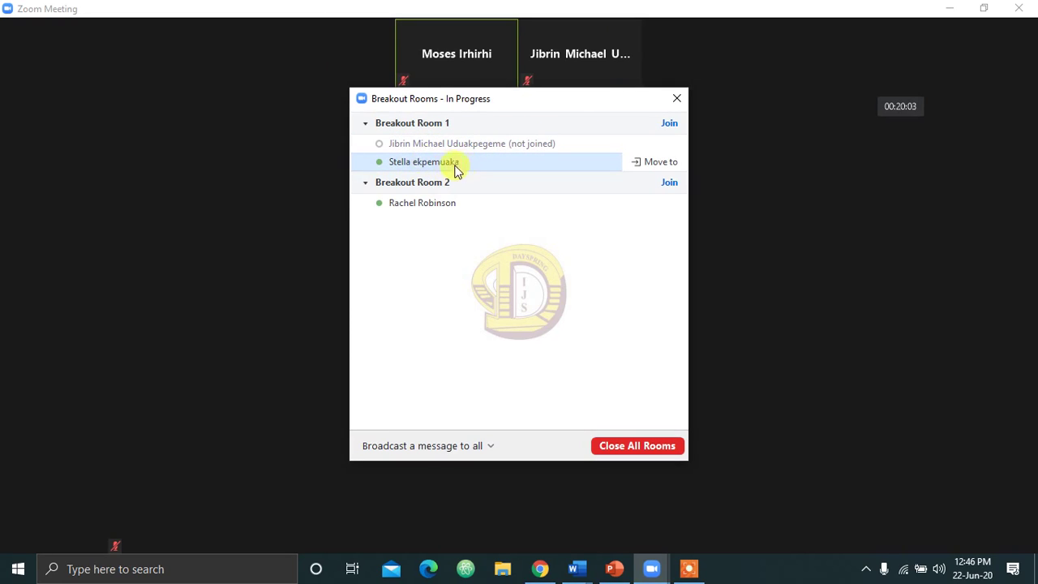
mouse_move(520, 153)
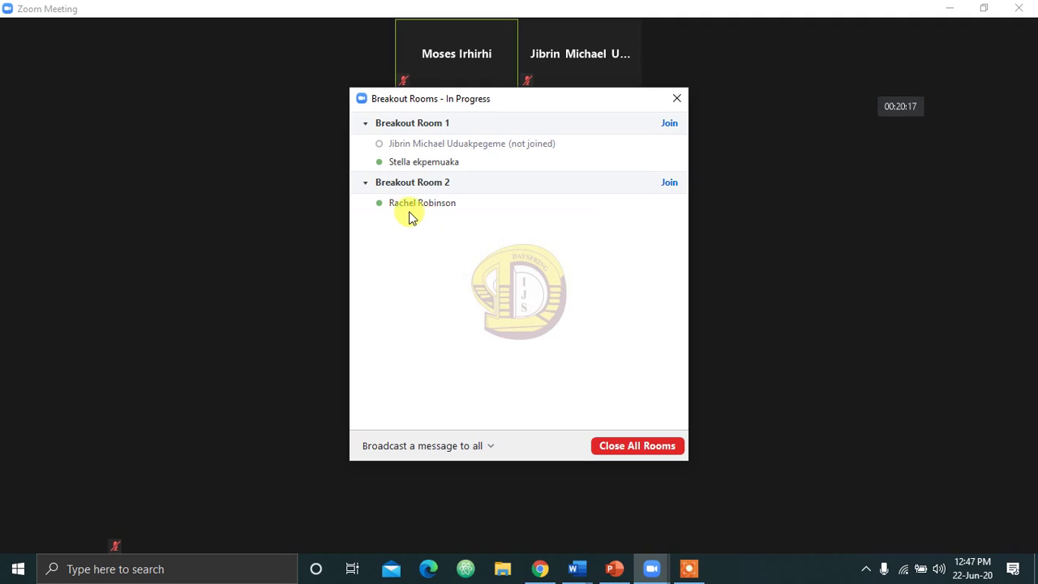
mouse_move(436, 211)
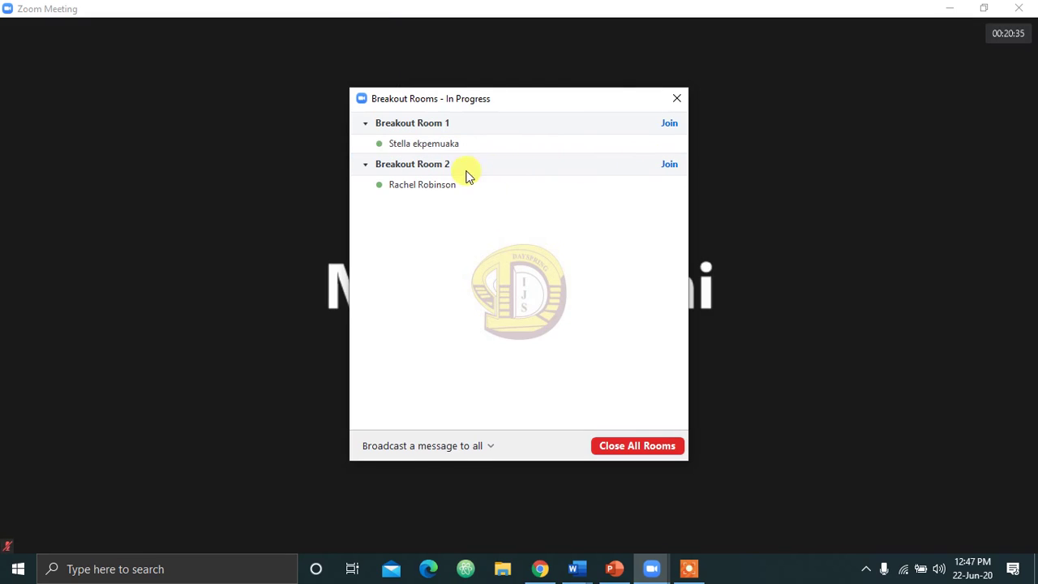
mouse_move(664, 149)
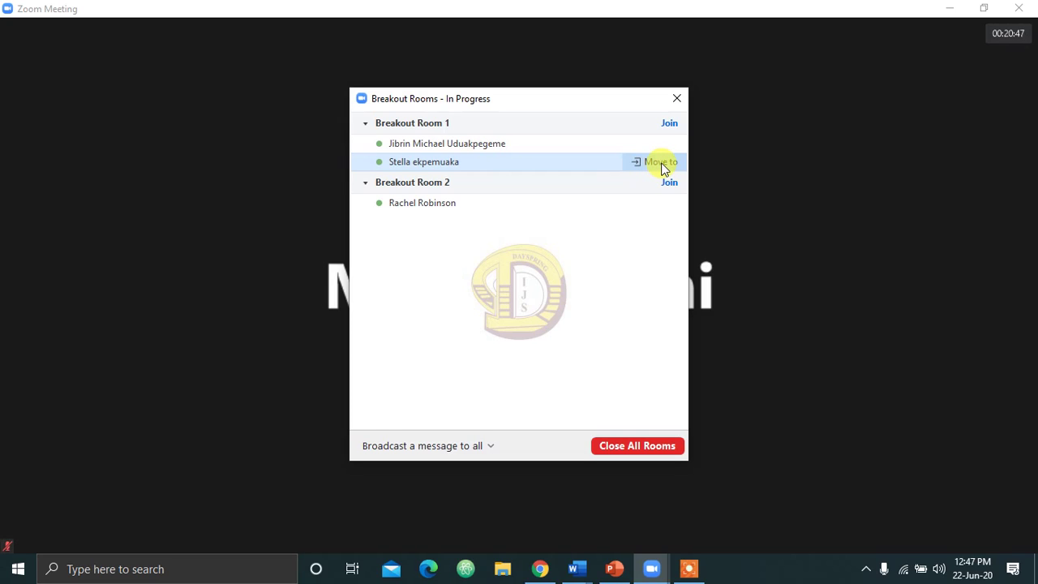
Move a participant from Breakout Room 1 to Breakout Room 2.
left_click(661, 164)
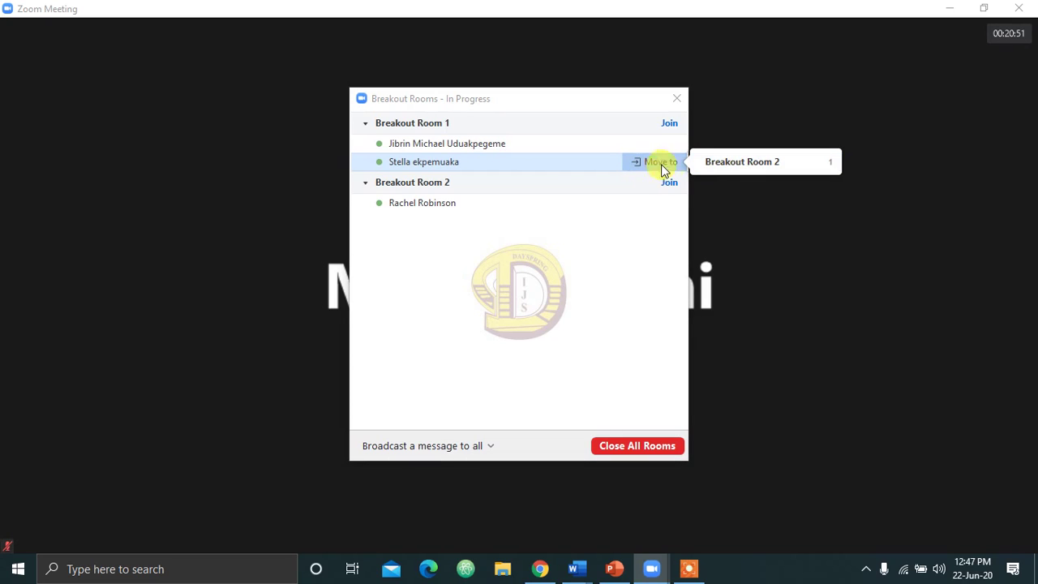
left_click(740, 164)
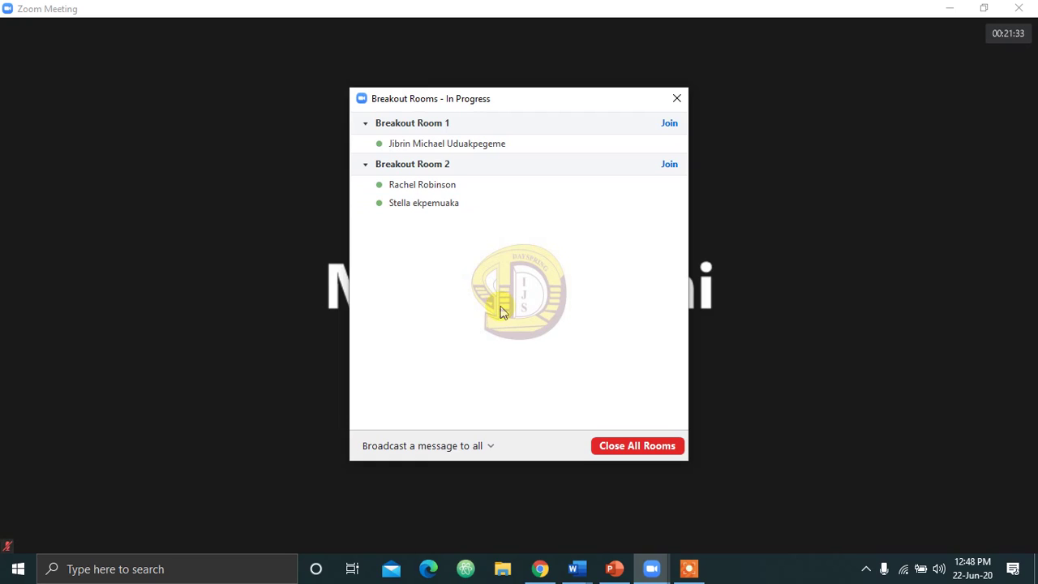
Broadcast 'Hello Please discuss and getttcj,' to all breakout rooms.
left_click(486, 445)
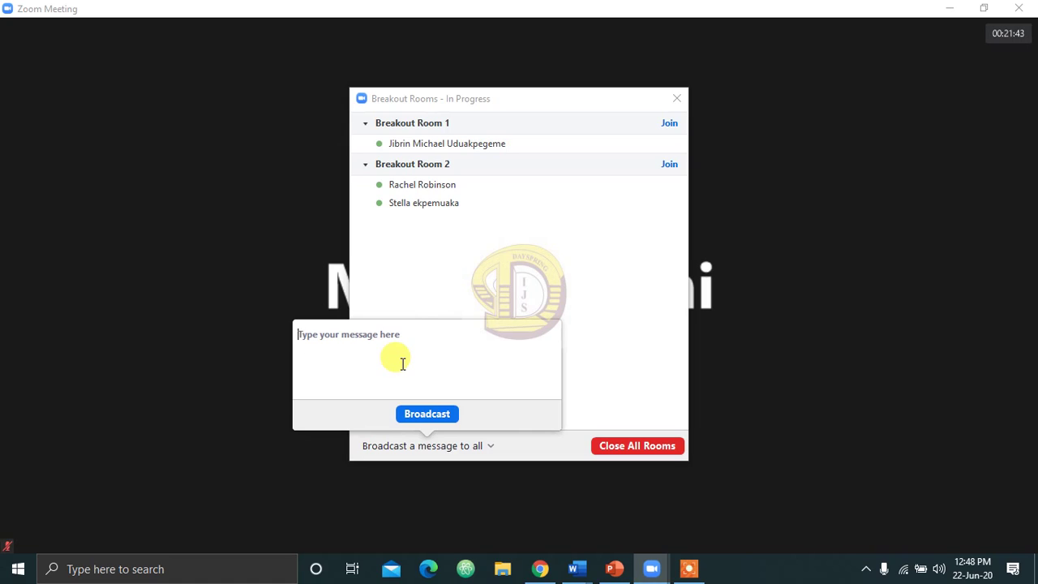
type("Hello ")
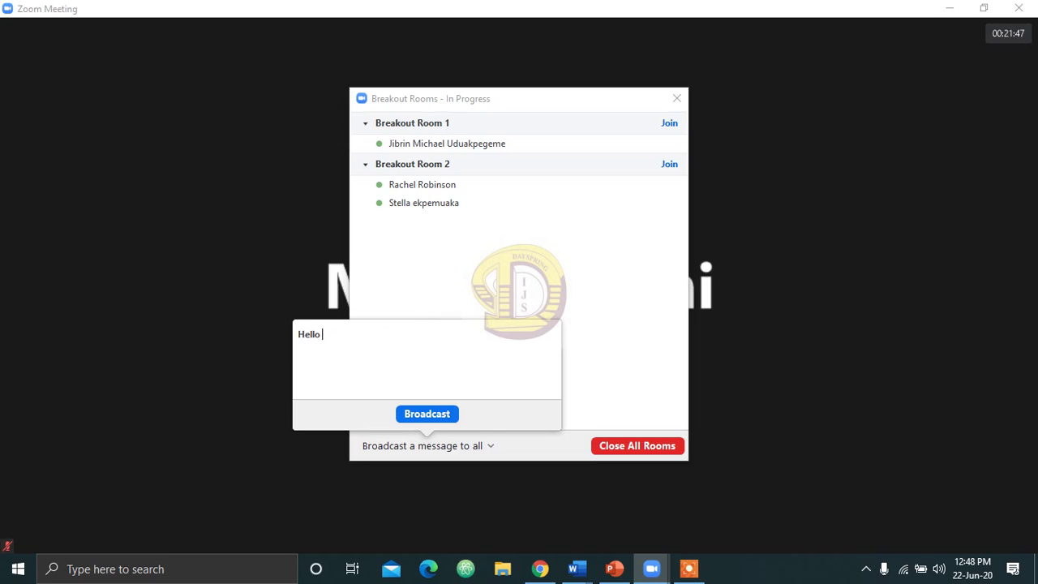
type("Please discuss")
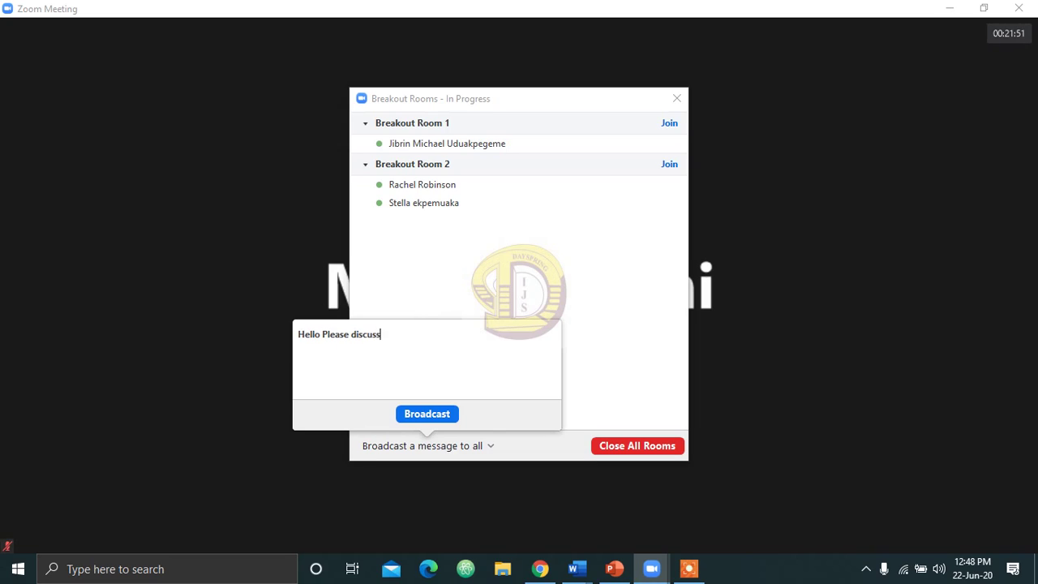
type(" and getttcj,")
left_click(424, 416)
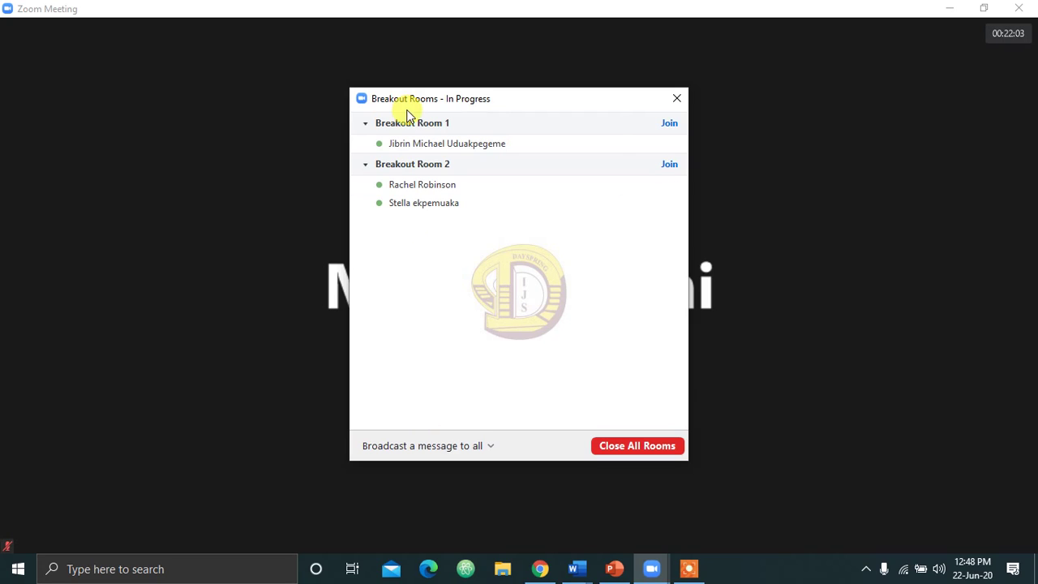
left_click(365, 125)
Join Breakout Room 2 as the host.
left_click(367, 125)
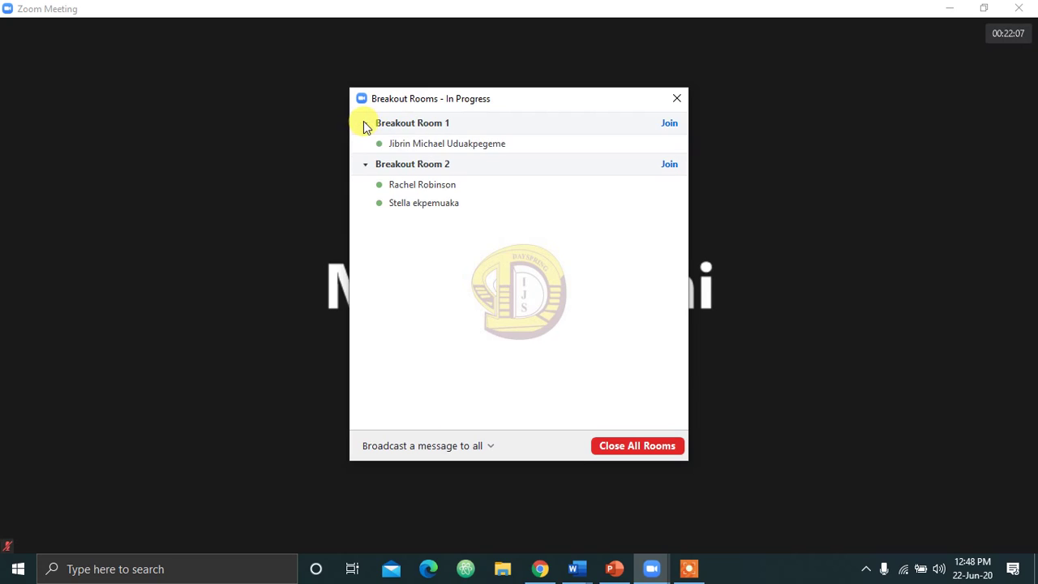
left_click(366, 126)
left_click(367, 126)
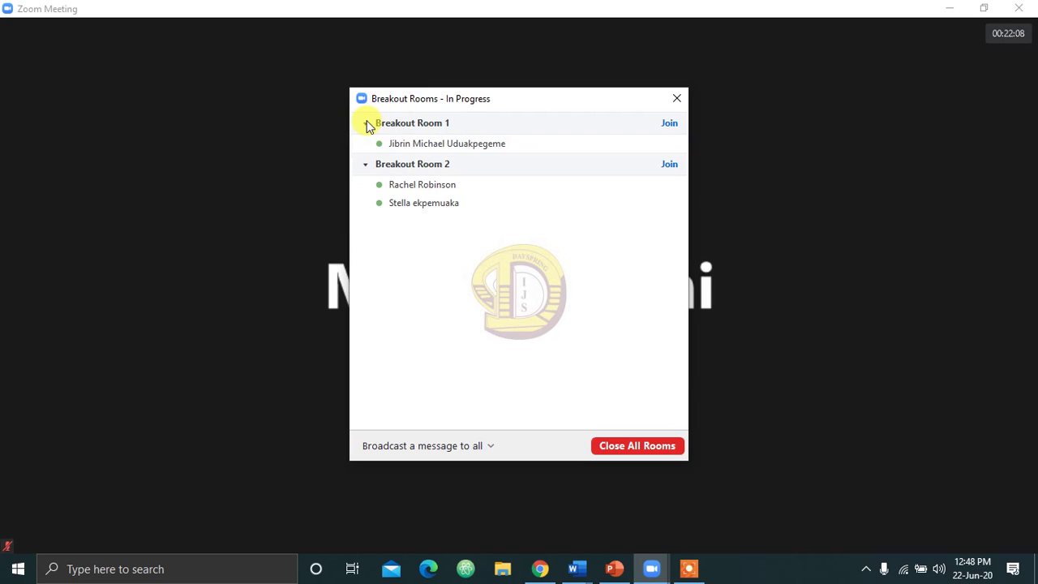
left_click(669, 166)
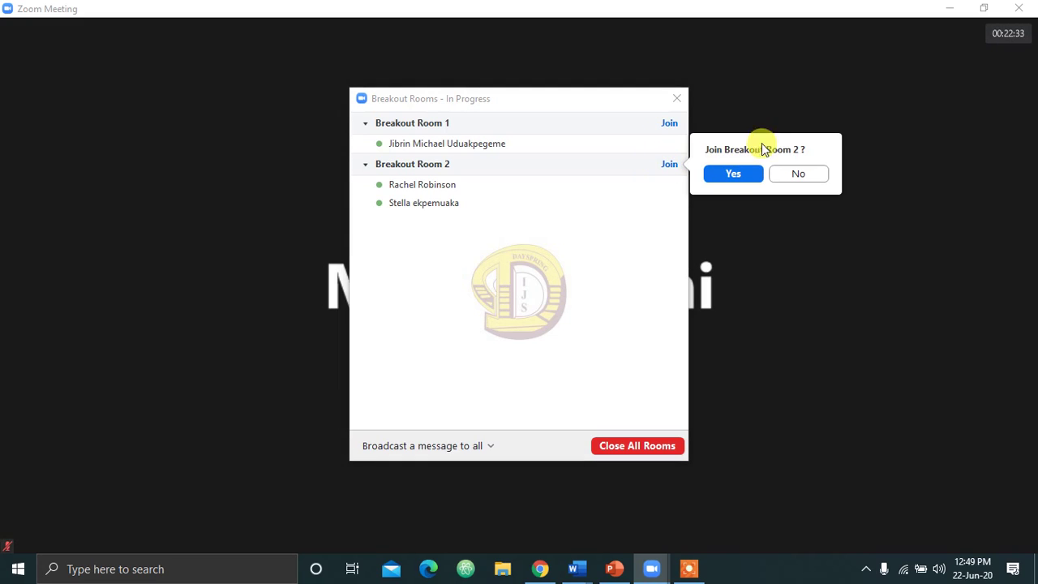
left_click(740, 174)
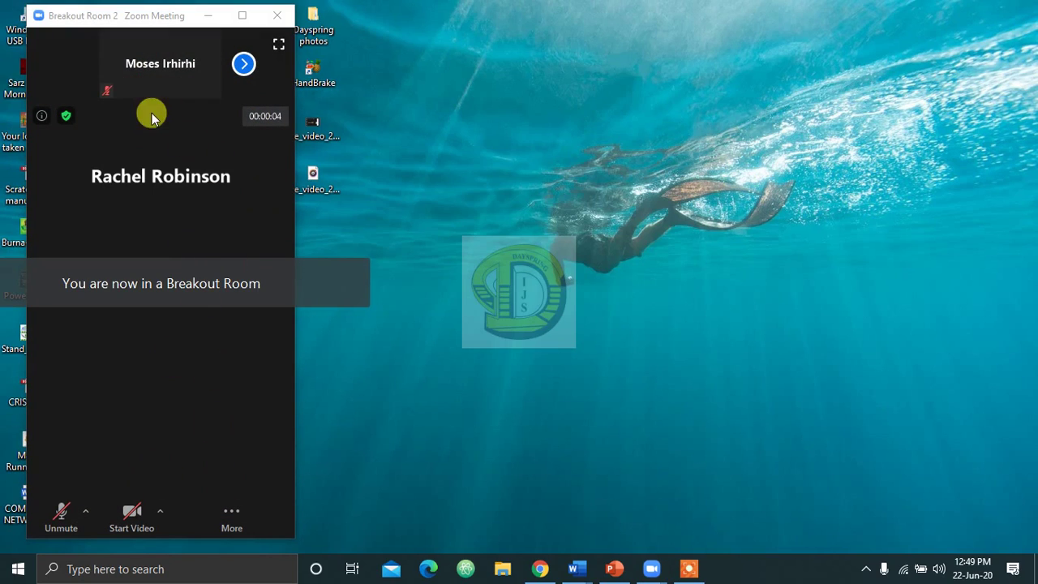
Leave Breakout Room 2 and return to the main session.
mouse_move(151, 42)
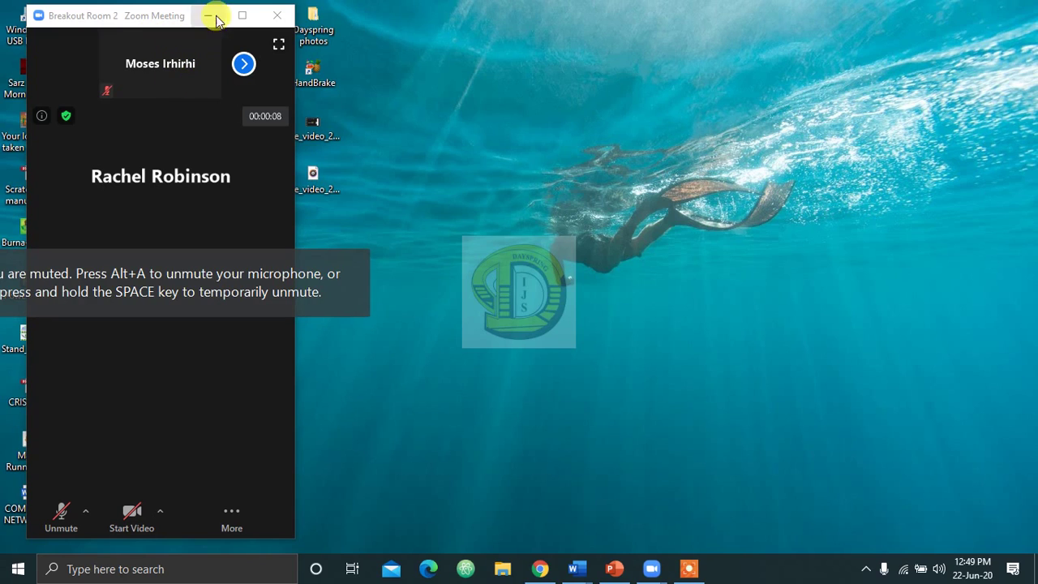
left_click(279, 17)
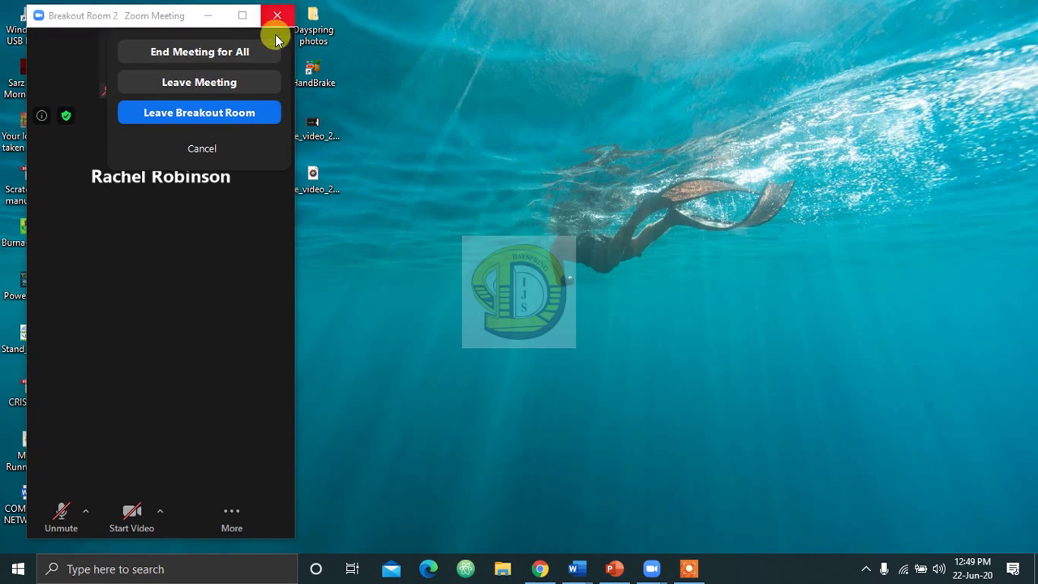
left_click(225, 120)
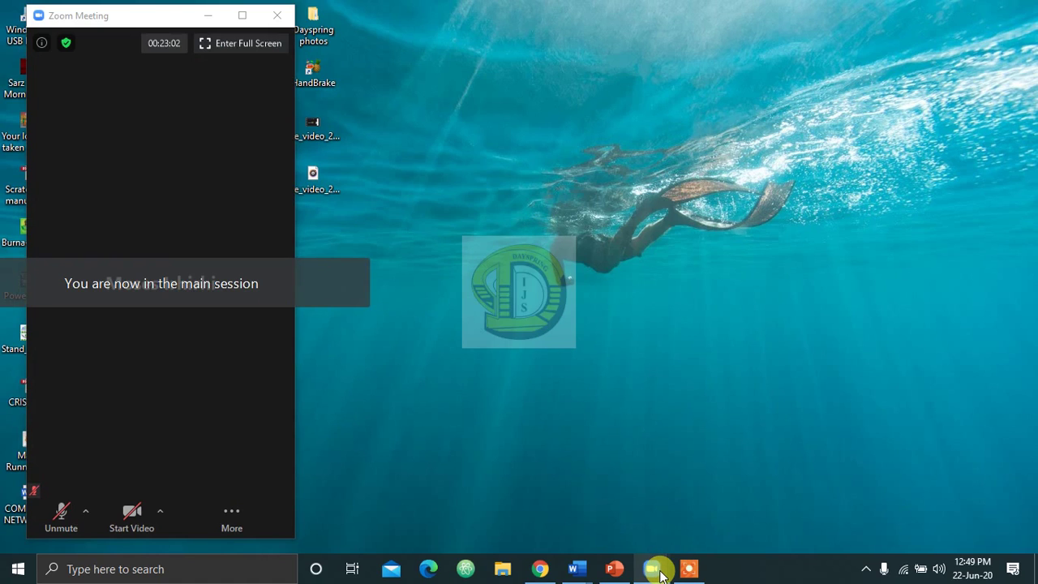
mouse_move(659, 569)
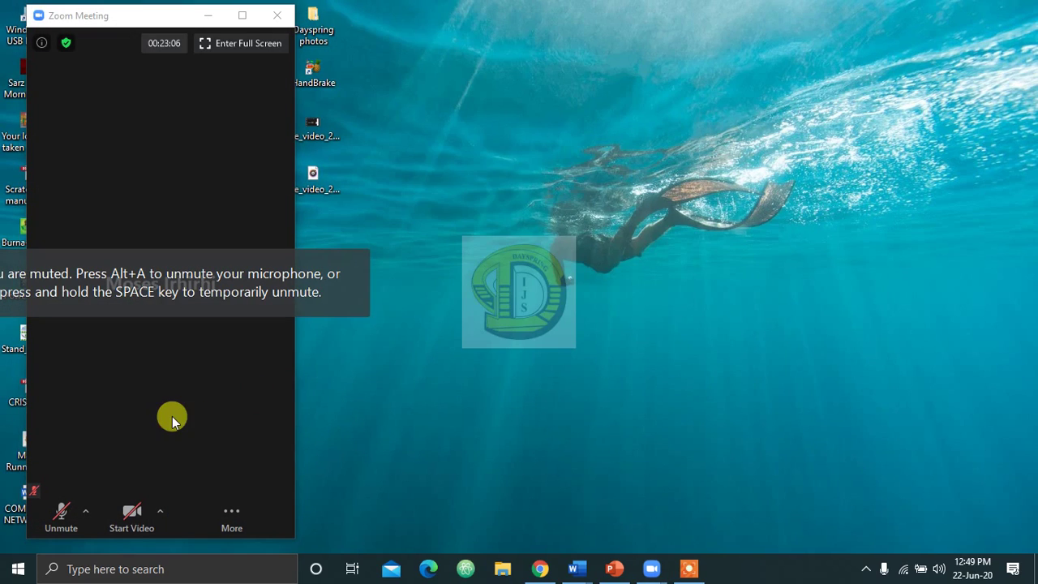
Maximize the meeting, open Breakout Rooms, cancel an unsent broadcast, and close all rooms.
left_click(241, 14)
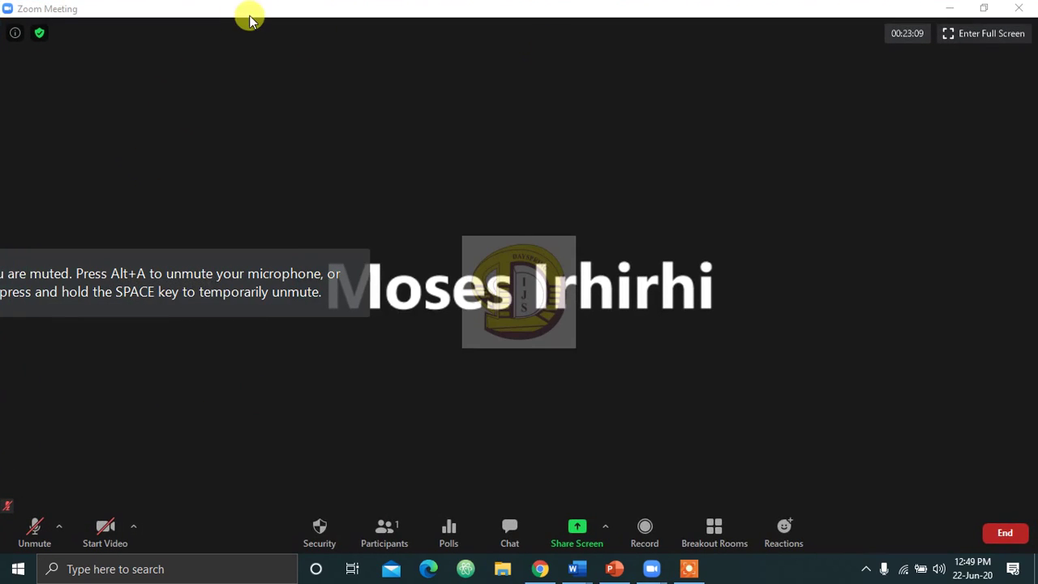
left_click(714, 529)
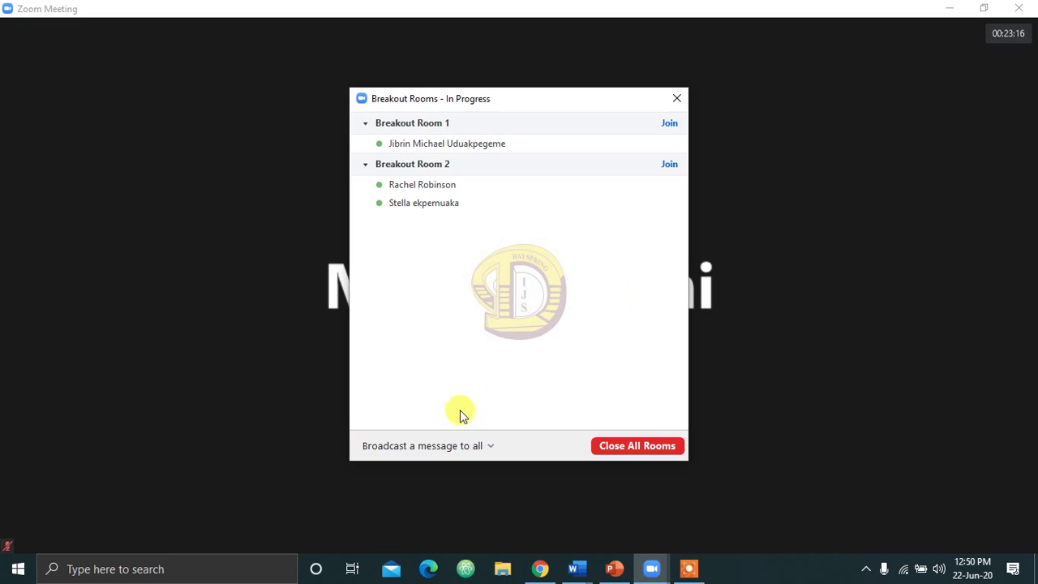
left_click(432, 446)
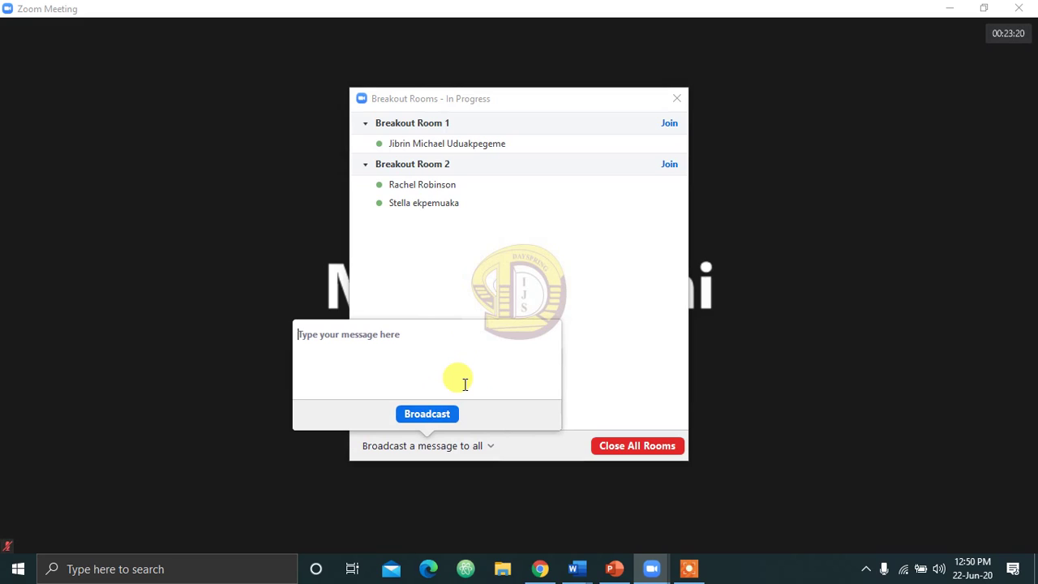
left_click(540, 301)
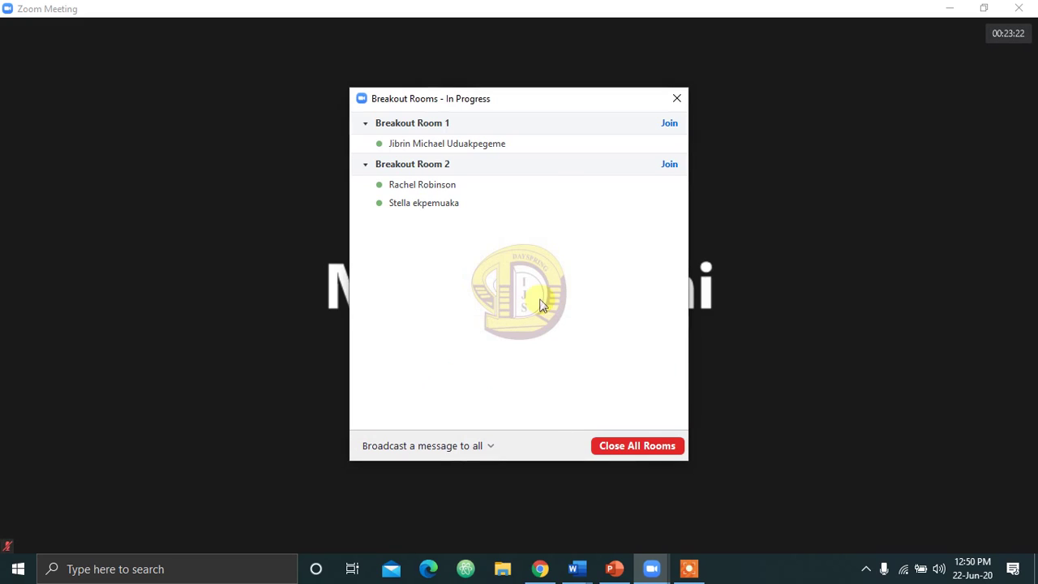
left_click(624, 453)
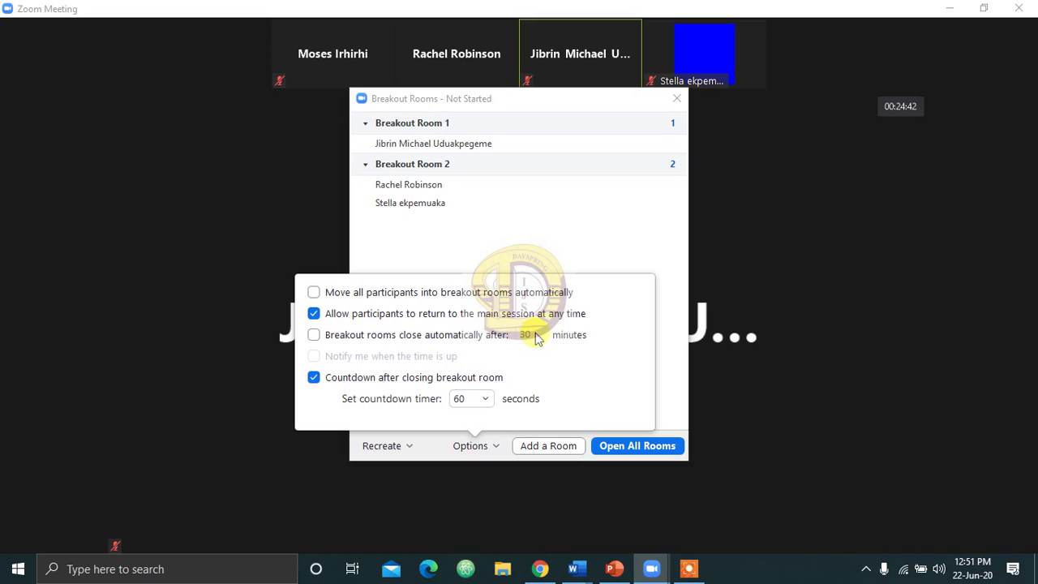
Turn on automatic closing of breakout rooms after 30 minutes in Options.
left_click(314, 336)
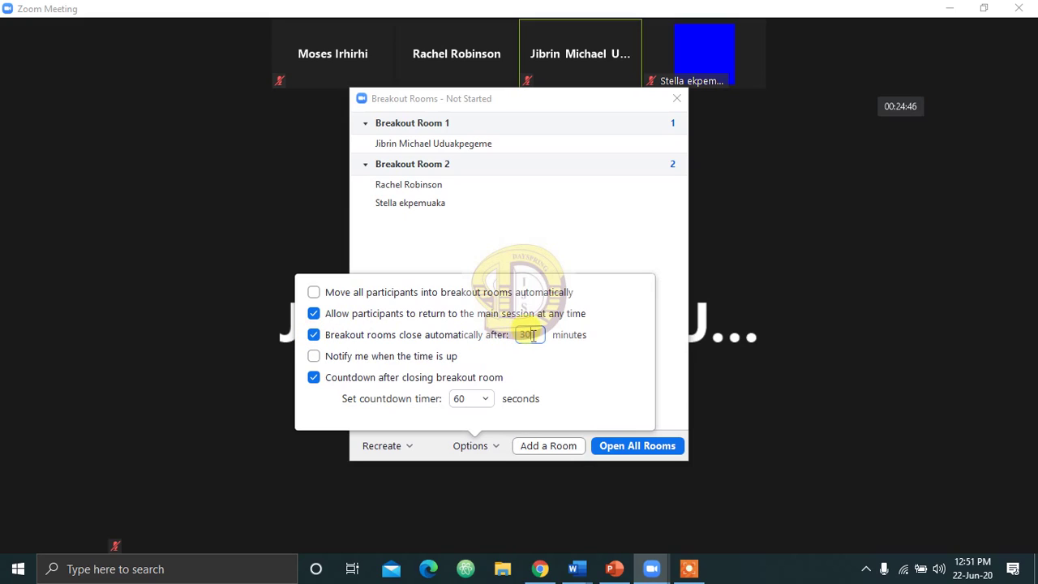
Set rooms to auto-close after 5 minutes, with time-up notification and a 60-second countdown.
key("BackSpace")
type("5")
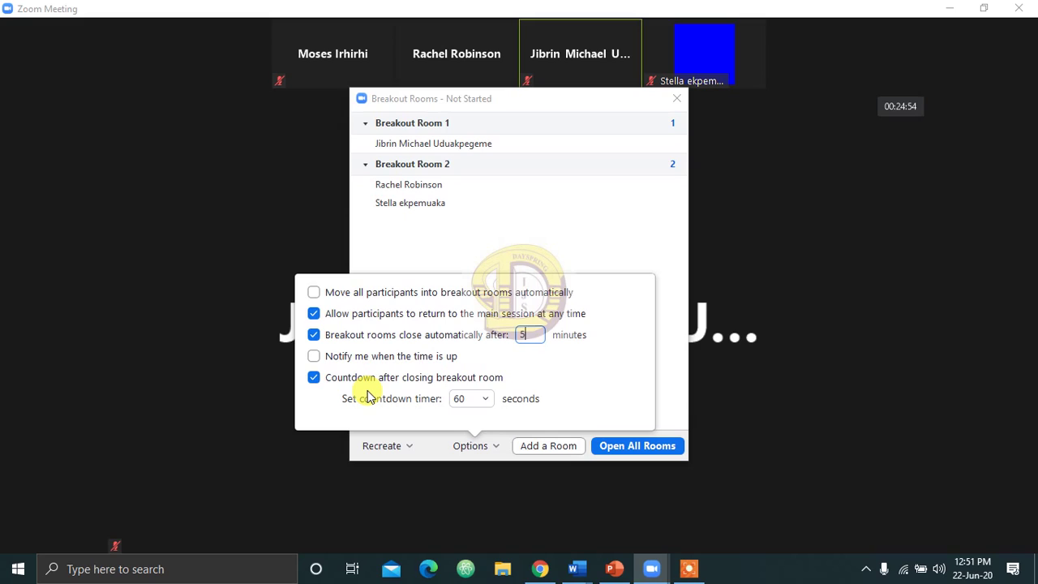
left_click(316, 360)
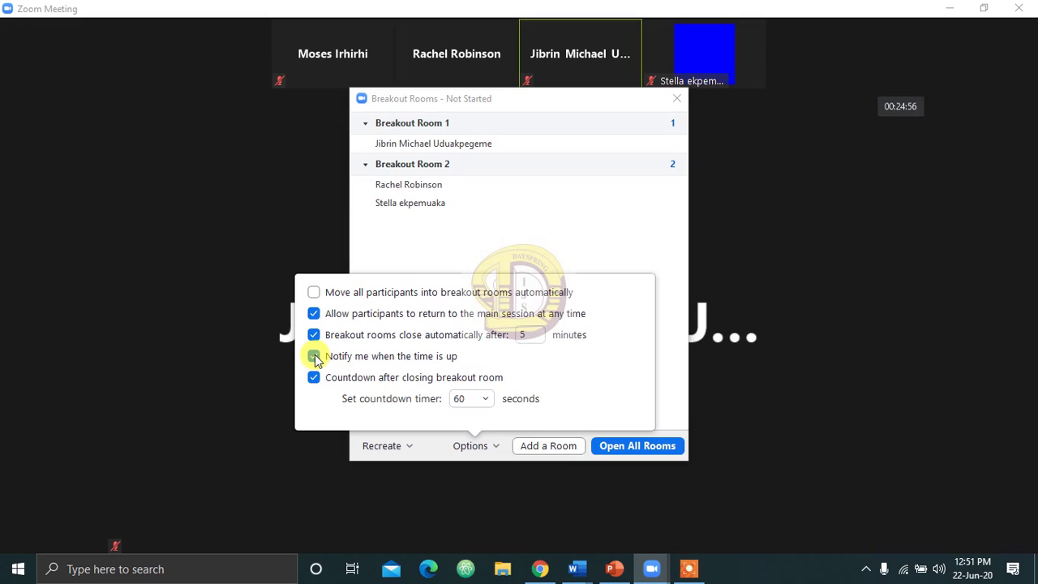
left_click(466, 401)
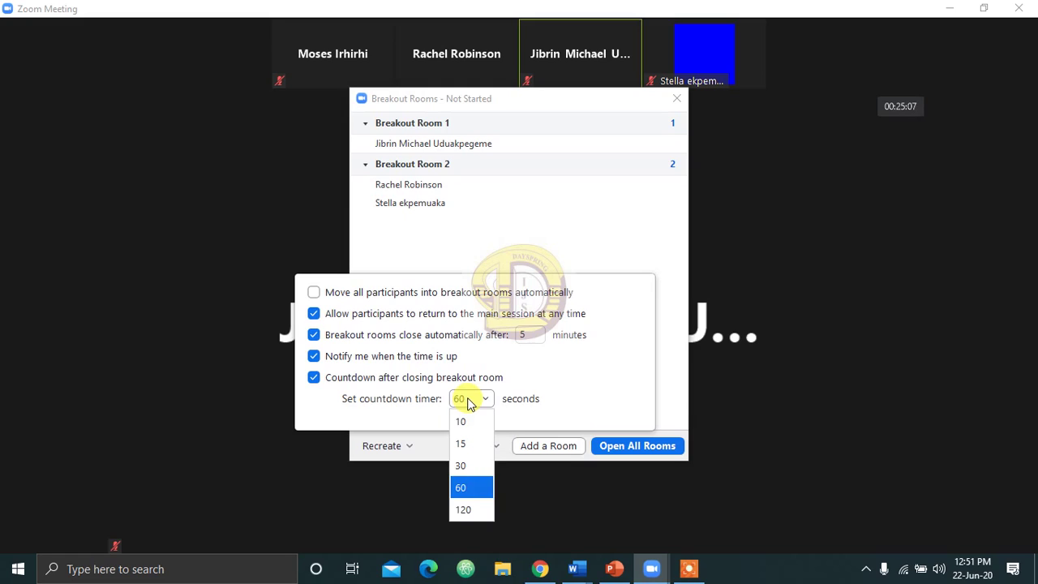
left_click(468, 490)
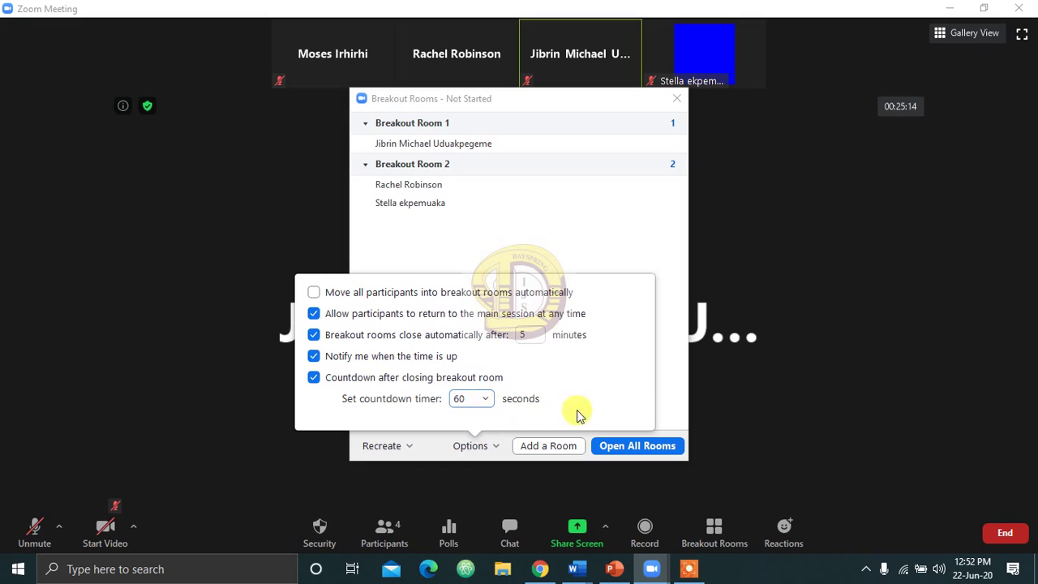
left_click(678, 403)
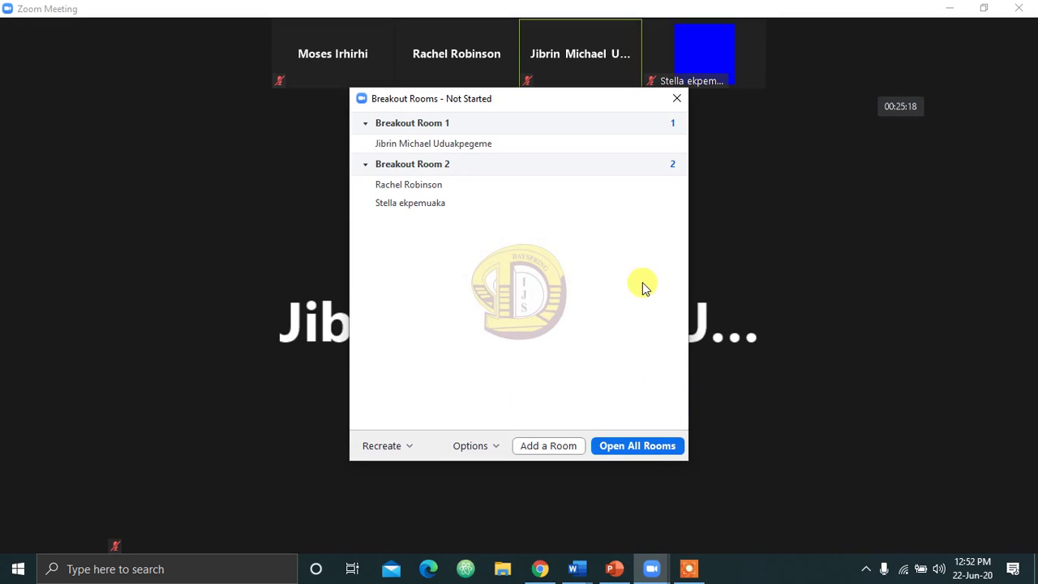
Close the Breakout Rooms panel and click a control at the bottom of the meeting view.
left_click(678, 98)
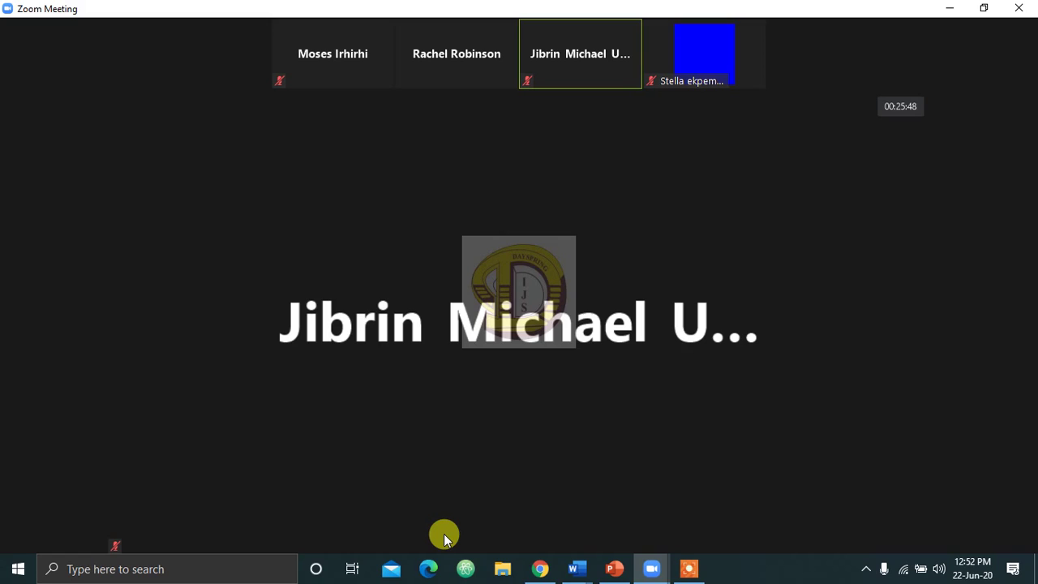
mouse_move(857, 500)
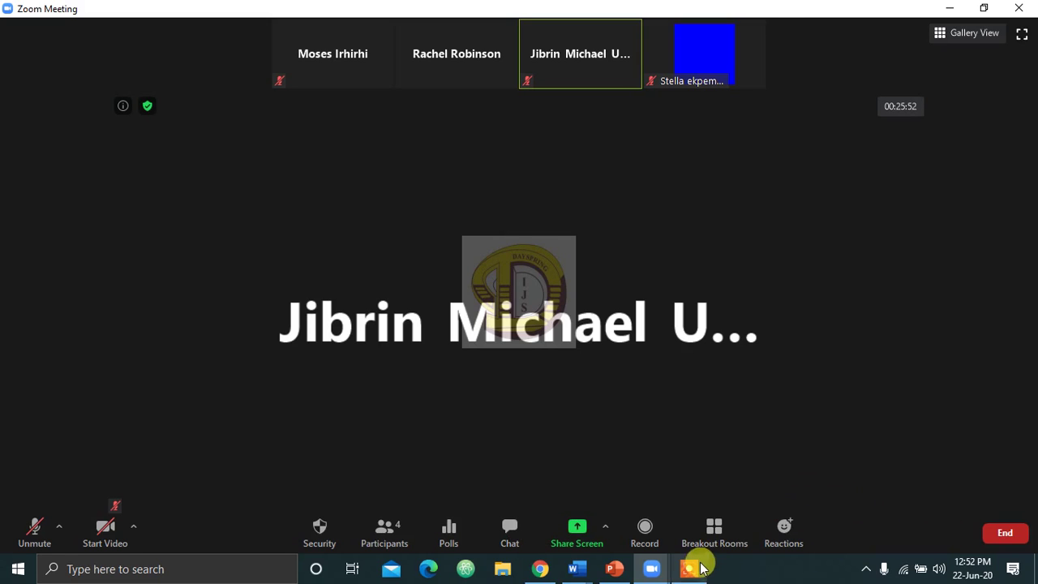
mouse_move(696, 573)
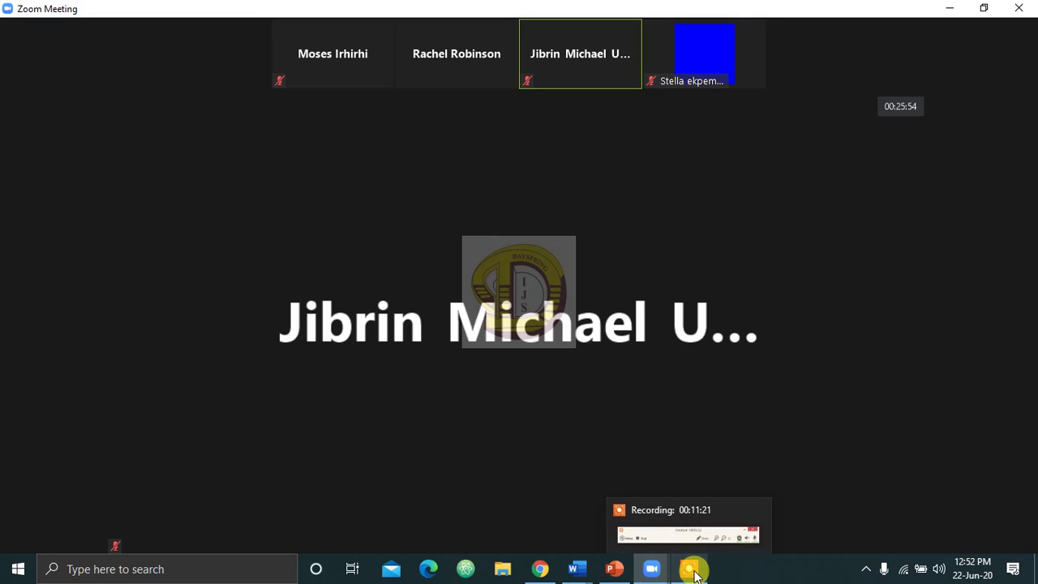
left_click(695, 573)
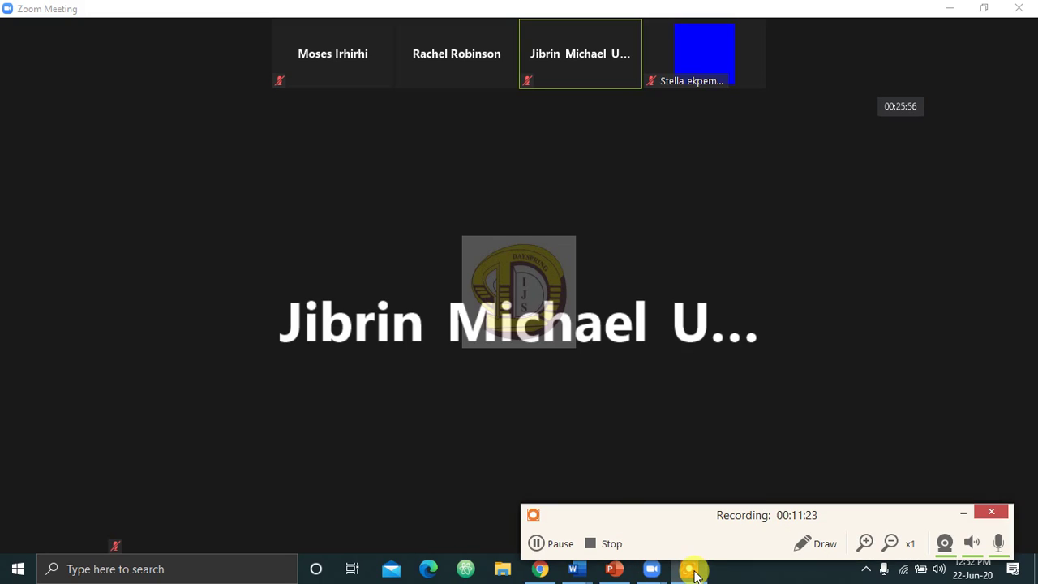